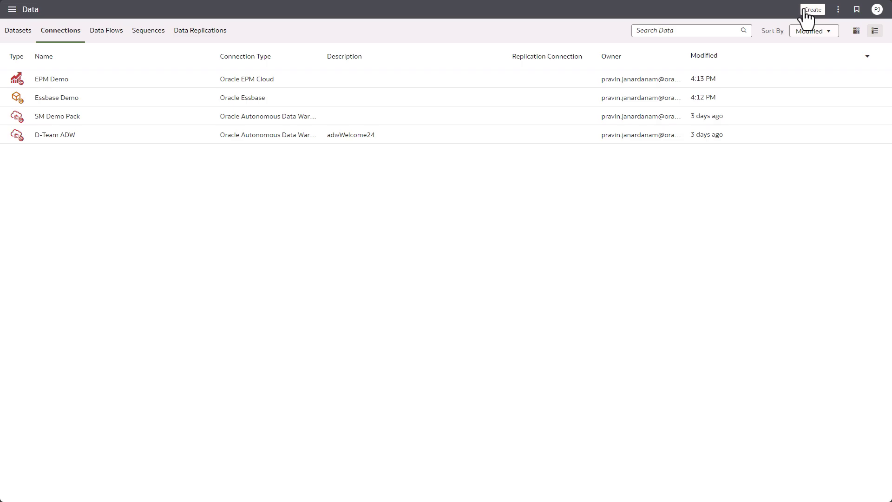
# Try the Oracle Essbase and Oracle EPM Cloud connection types, then cancel the new connection
pyautogui.click(807, 12)
pyautogui.click(775, 93)
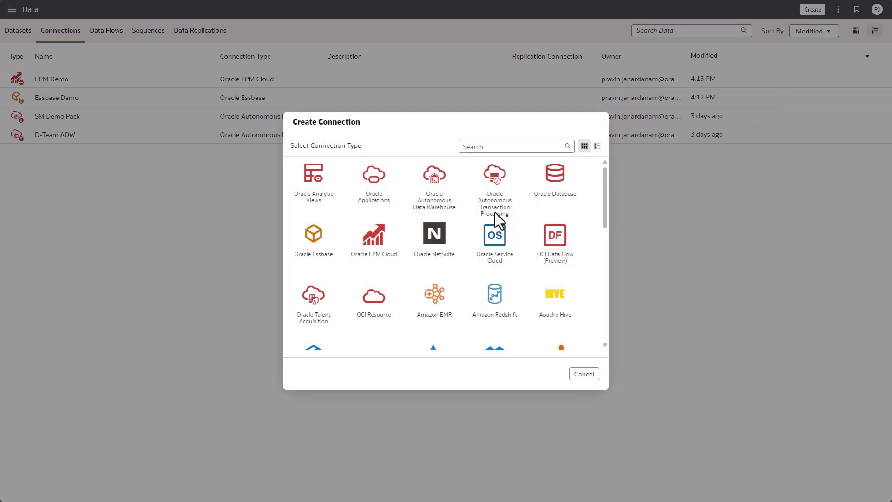
pyautogui.click(313, 251)
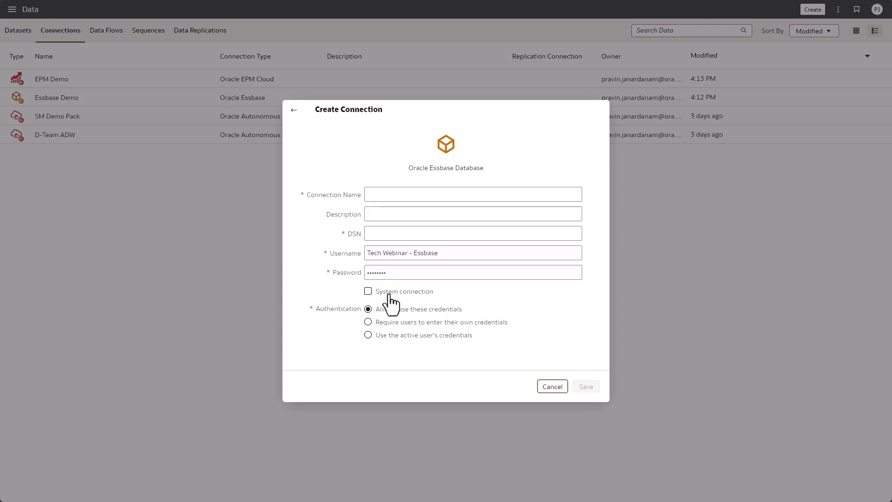
pyautogui.click(294, 110)
pyautogui.click(374, 248)
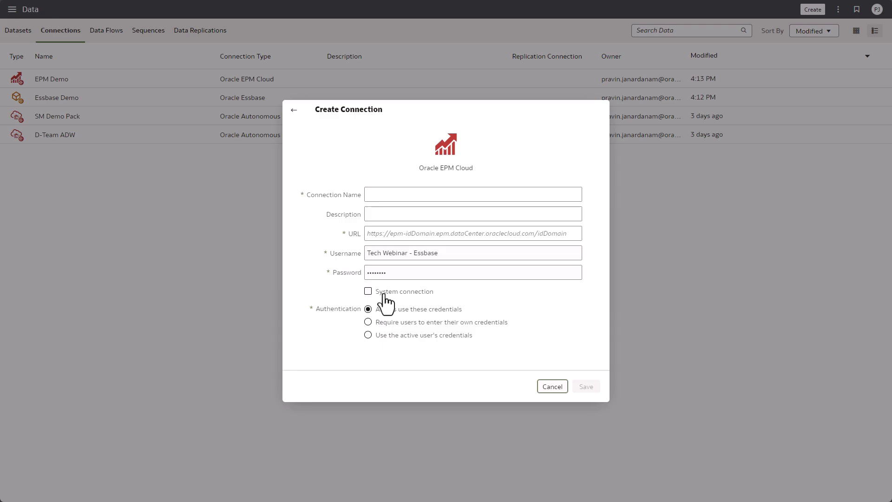
pyautogui.click(294, 110)
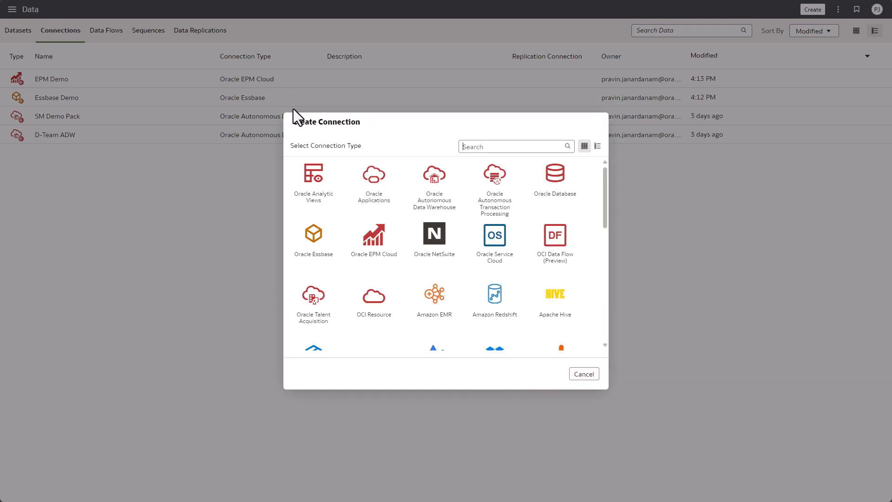
pyautogui.click(585, 375)
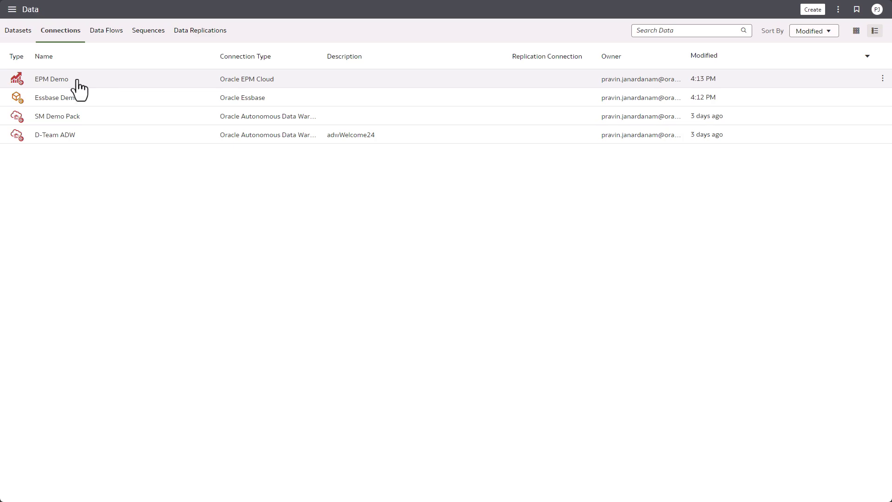
# Inspect the settings of the existing EPM Demo and Essbase Demo connections
pyautogui.rightClick(78, 83)
pyautogui.click(98, 105)
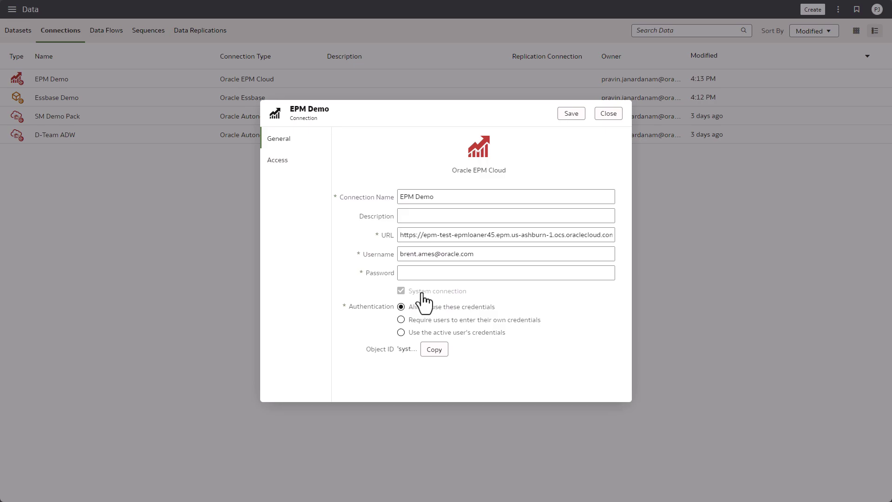
pyautogui.click(609, 116)
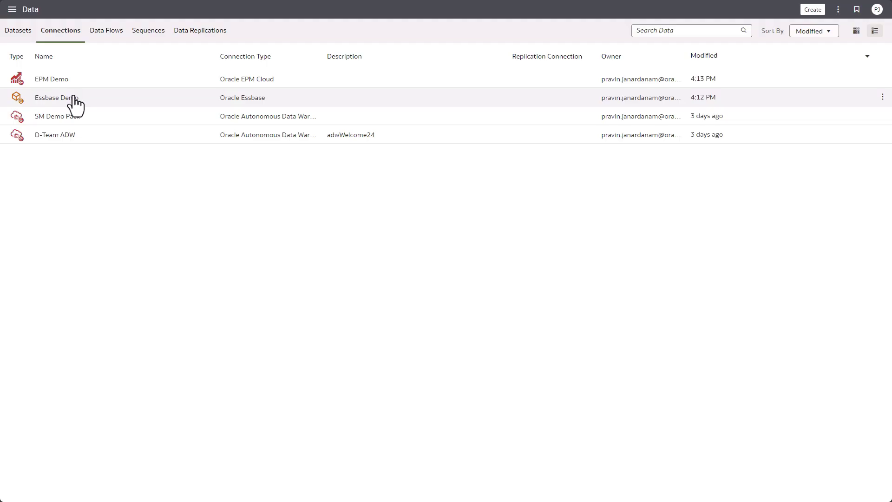
pyautogui.rightClick(75, 104)
pyautogui.click(91, 121)
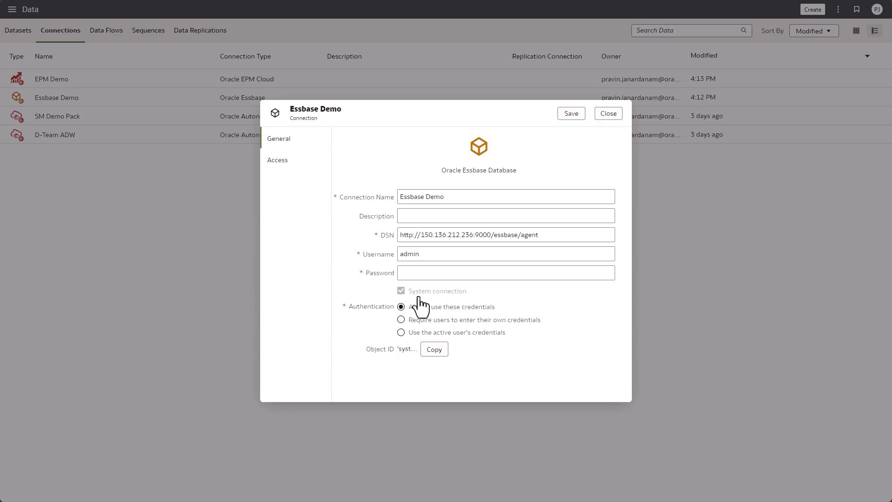
pyautogui.click(604, 117)
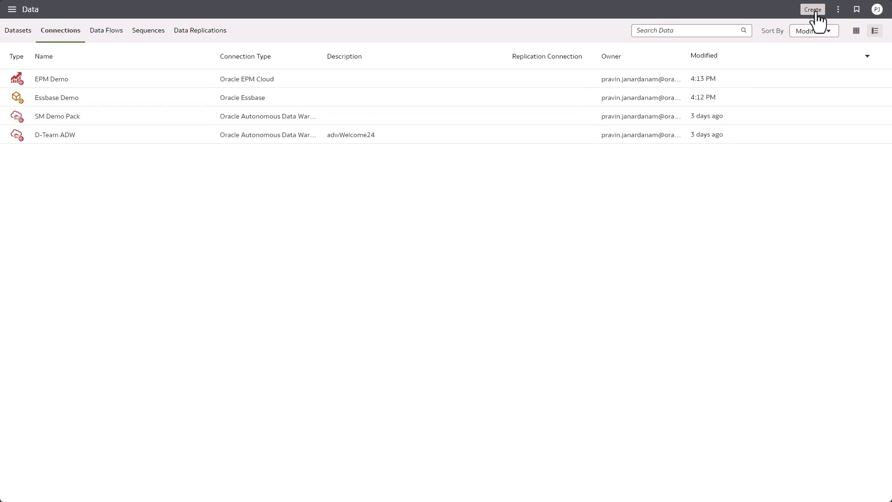
# Create a new semantic model named 'Essbase EPM Model'
pyautogui.click(817, 17)
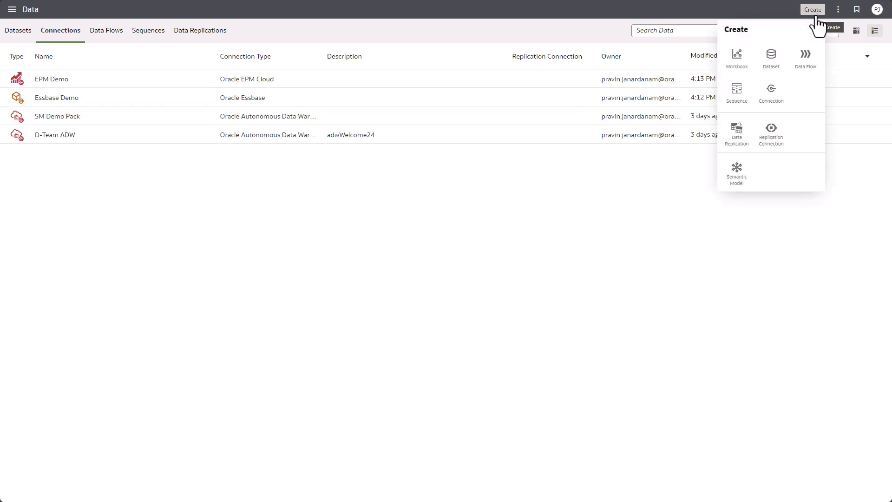
pyautogui.click(736, 176)
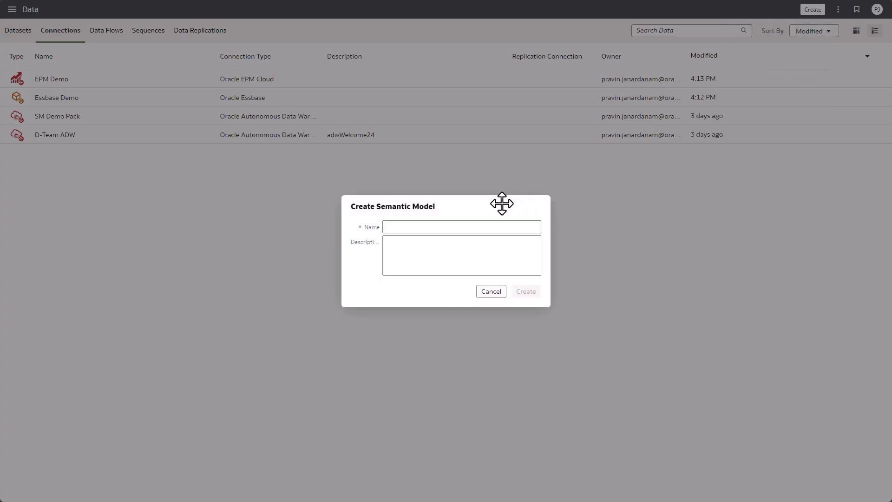
pyautogui.click(461, 227)
pyautogui.write('Essbase')
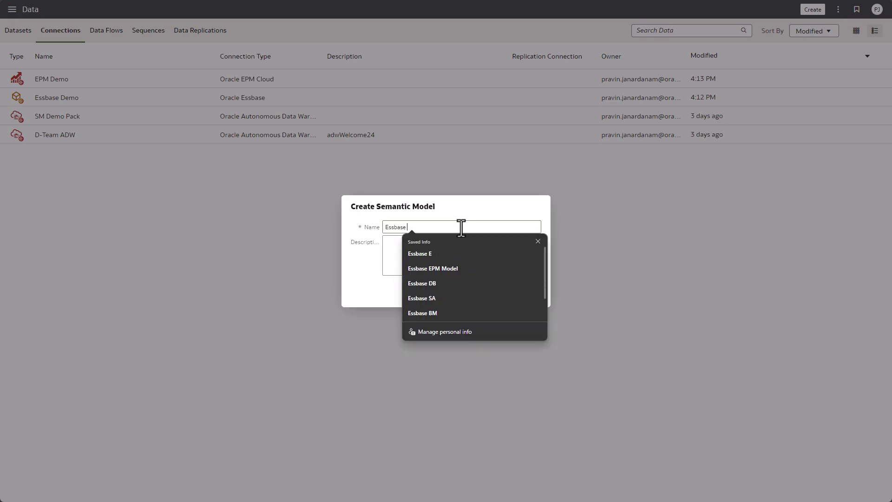
pyautogui.press('Down')
pyautogui.press('Down')
pyautogui.press('Return')
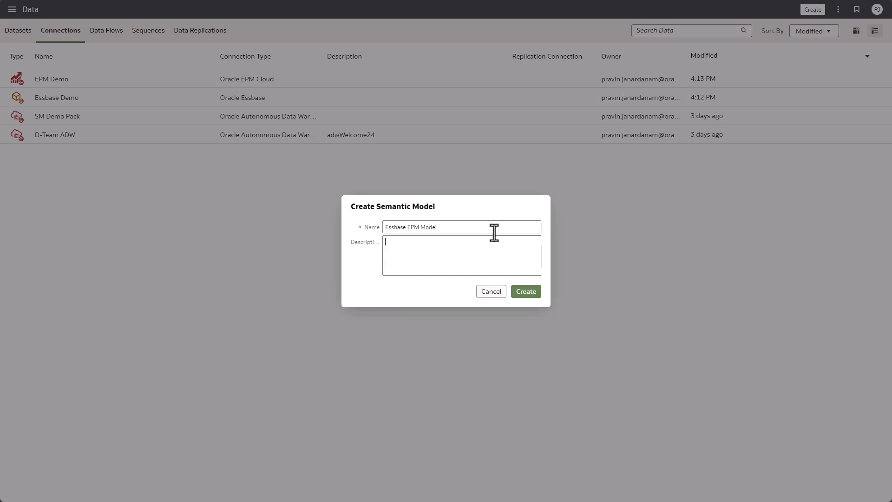
pyautogui.click(526, 291)
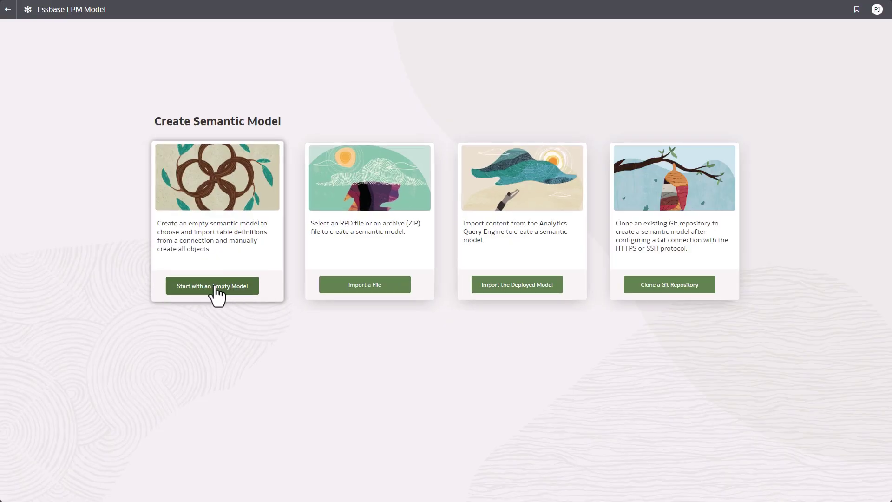
# Start from an empty model and rename its database from MyDatabase to Essbase
pyautogui.click(215, 287)
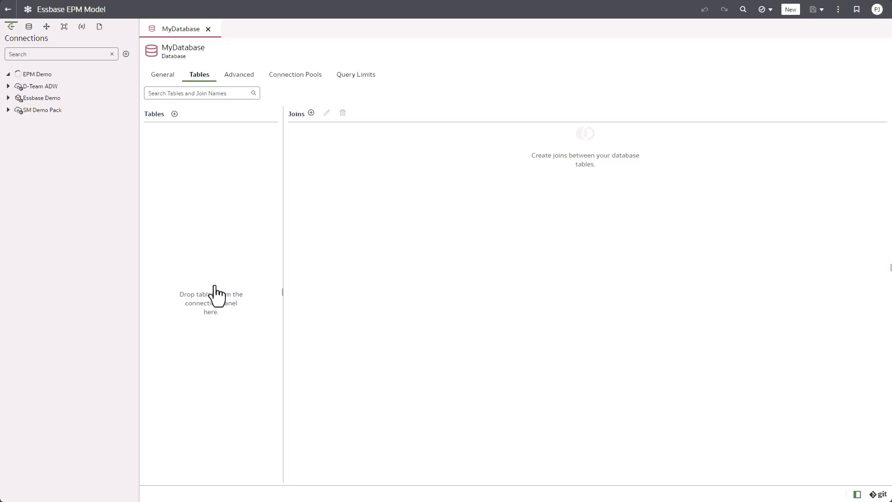
pyautogui.click(165, 76)
pyautogui.click(251, 93)
pyautogui.hotkey('ctrl', 'a')
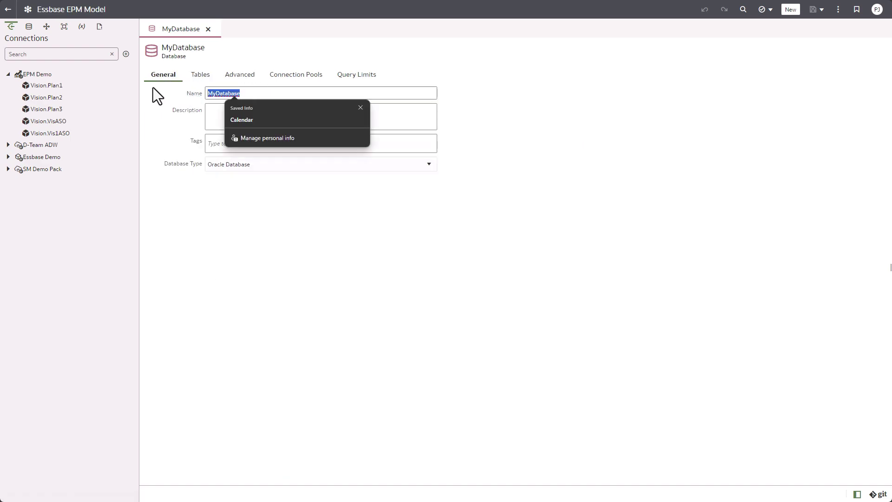
pyautogui.write('Essbase')
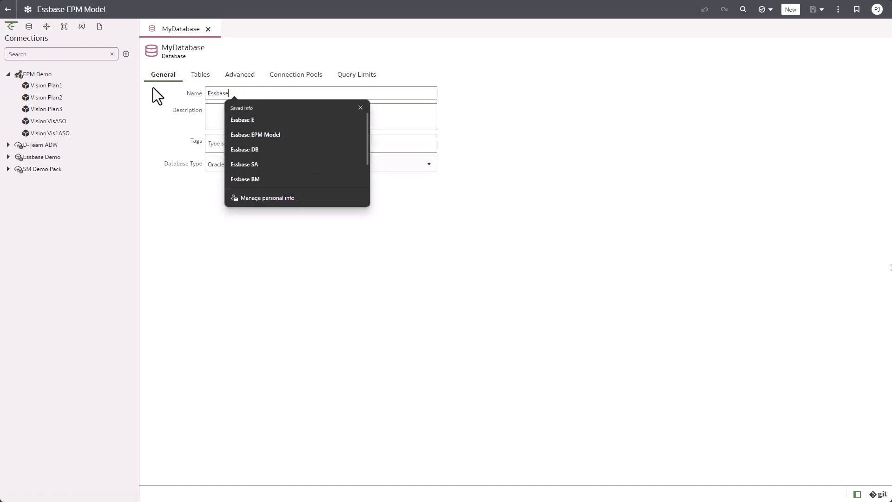
pyautogui.click(160, 310)
# Set the database type to Oracle Essbase and expand Essbase Demo to list its cubes
pyautogui.click(220, 163)
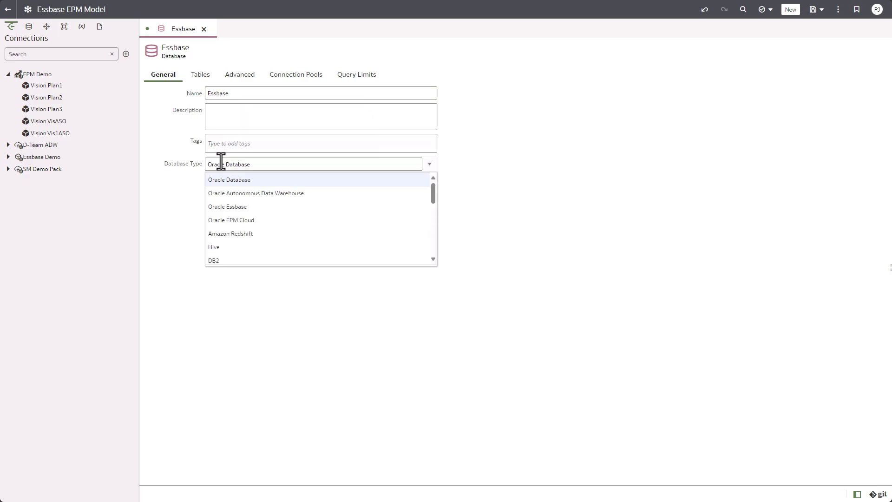
pyautogui.click(229, 211)
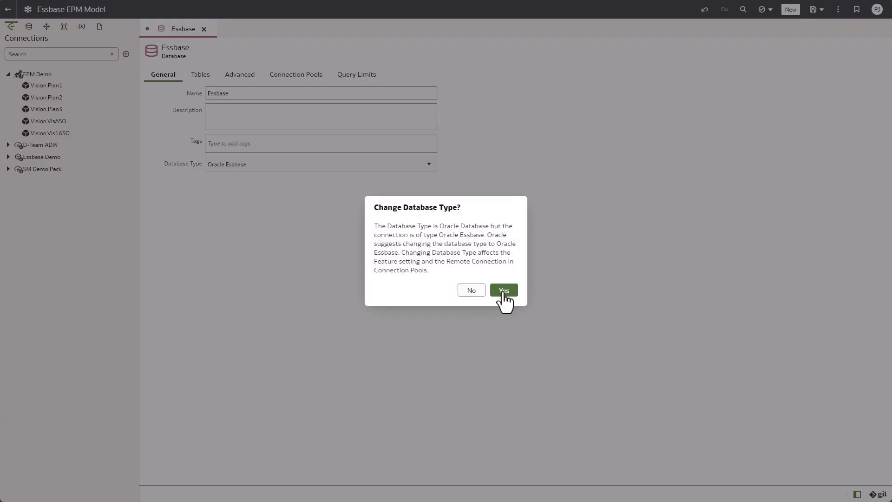
pyautogui.click(503, 291)
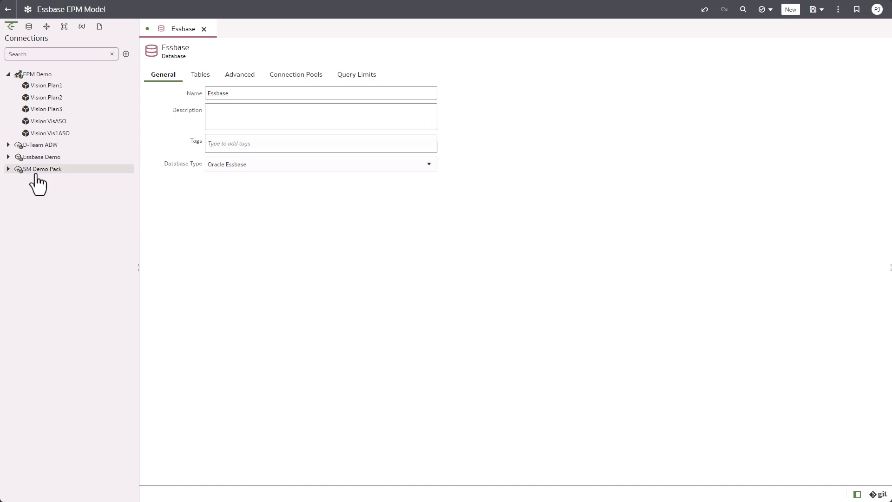
pyautogui.click(8, 157)
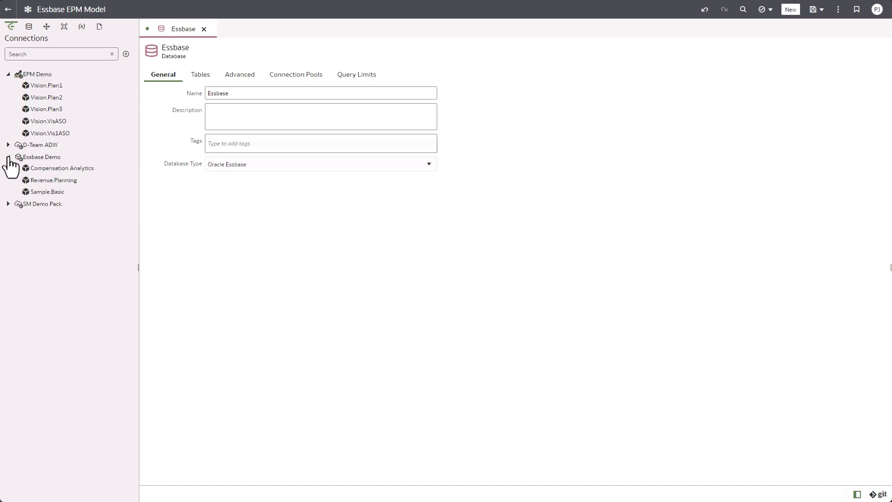
# Add the Sample.Basic cube to the Essbase tables, converting measure dimensions to flat measures
pyautogui.click(198, 77)
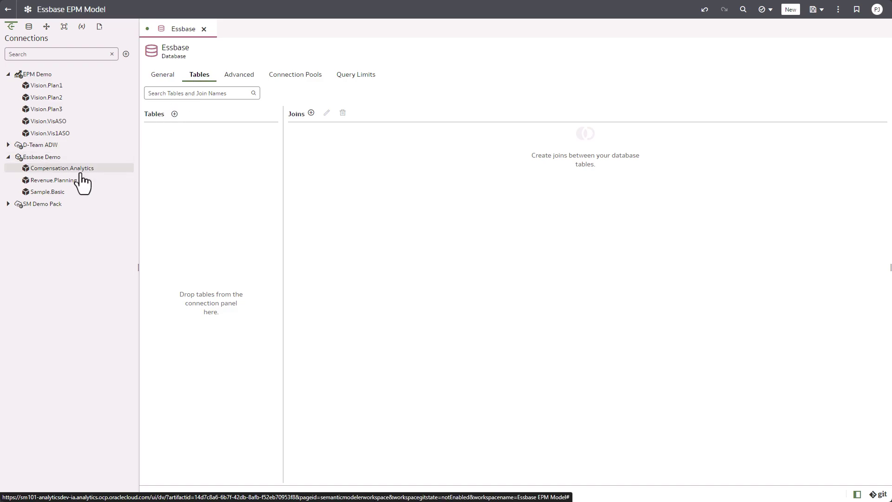
pyautogui.click(54, 196)
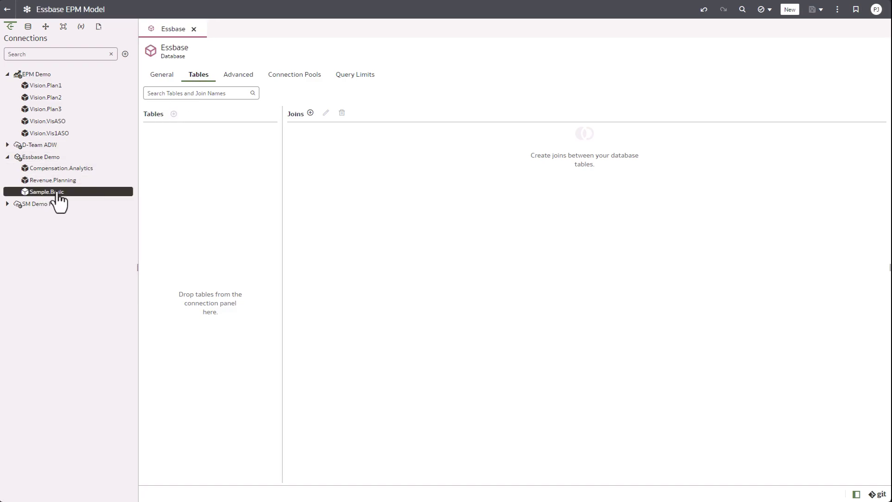
pyautogui.moveTo(54, 195); pyautogui.dragTo(176, 177)
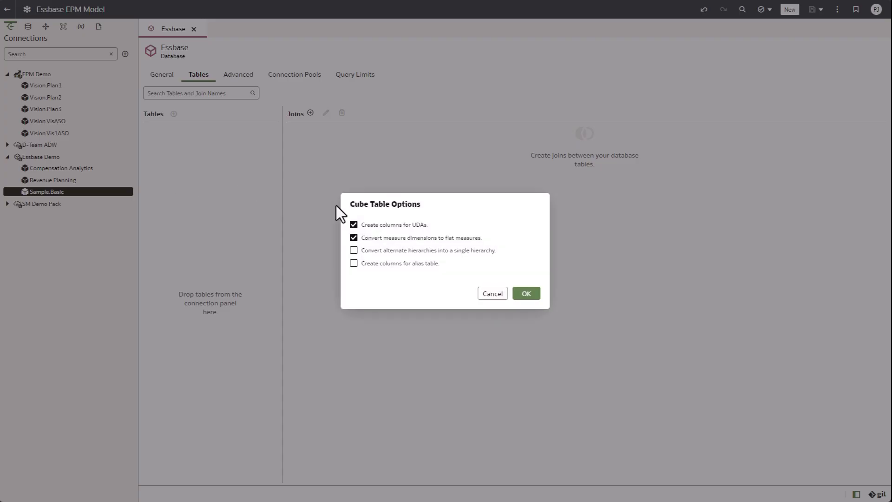
pyautogui.click(354, 237)
pyautogui.click(521, 298)
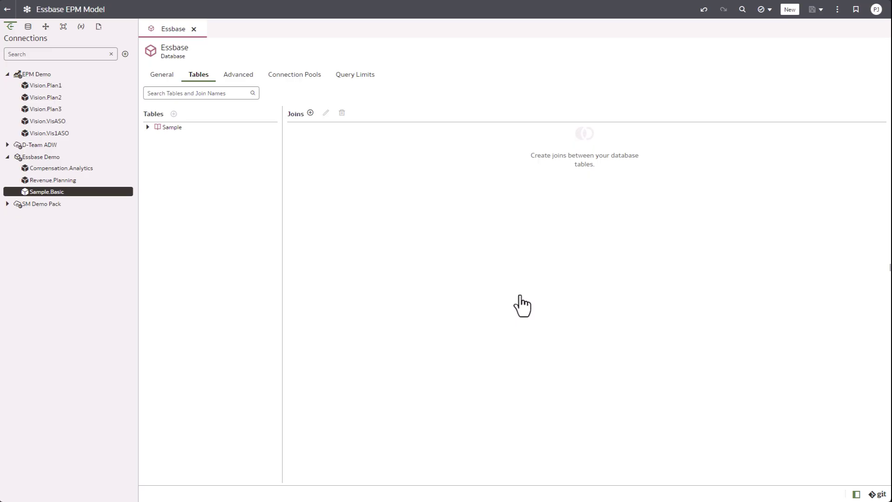
# Expand Sample > Basic > Caffeinated to view its dimensions and hierarchy
pyautogui.click(148, 128)
pyautogui.click(157, 139)
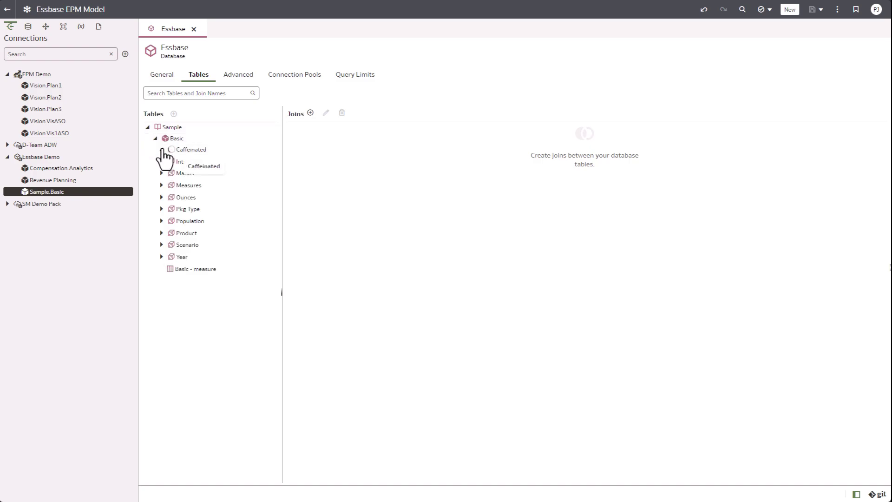
pyautogui.click(162, 150)
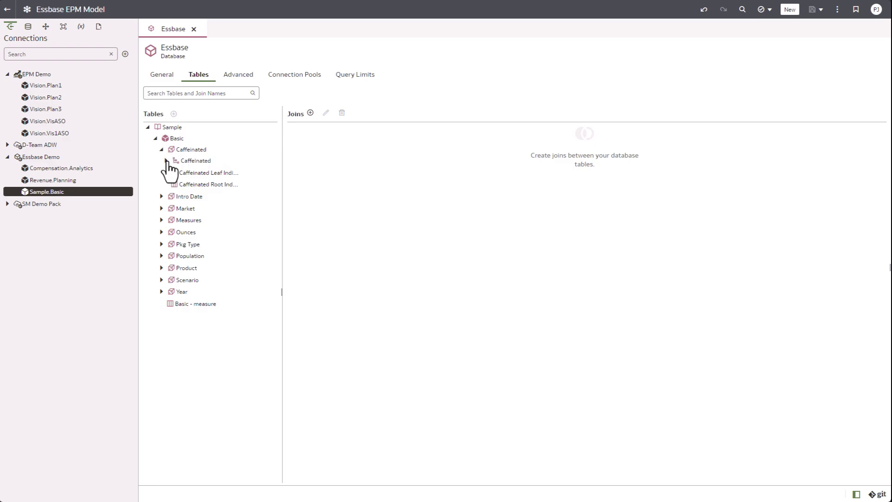
pyautogui.click(167, 160)
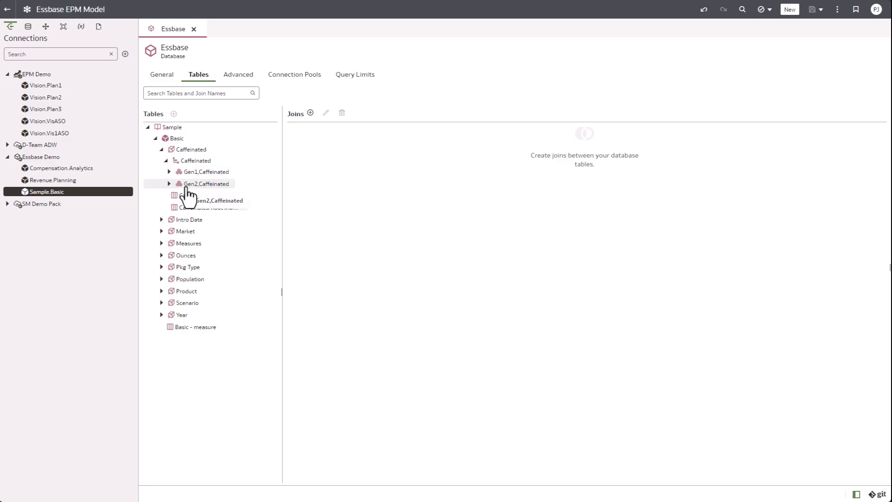
pyautogui.doubleClick(181, 139)
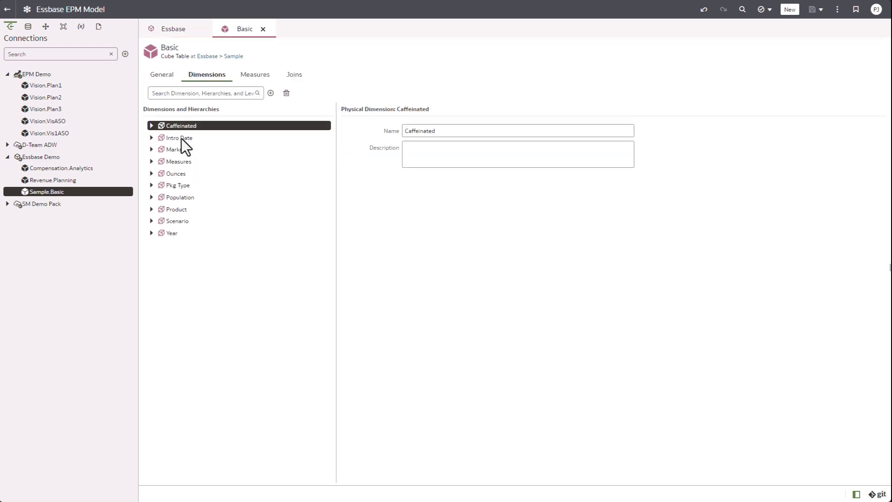
pyautogui.rightClick(239, 29)
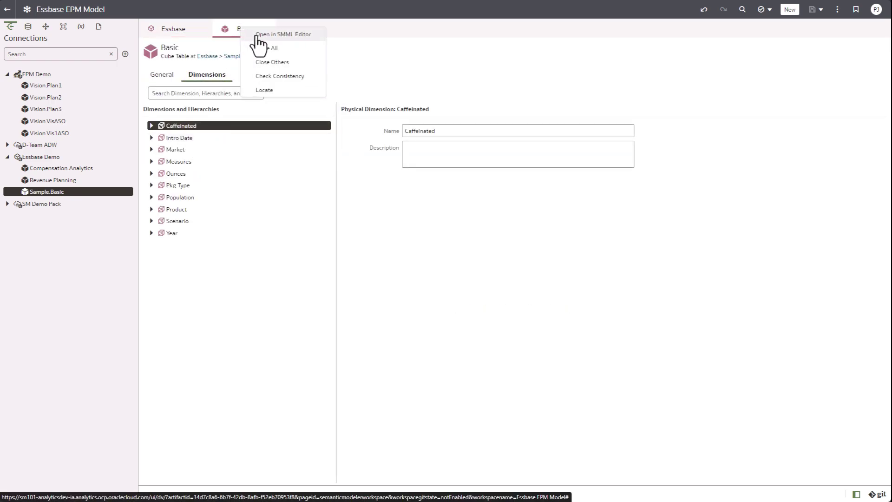
pyautogui.click(261, 37)
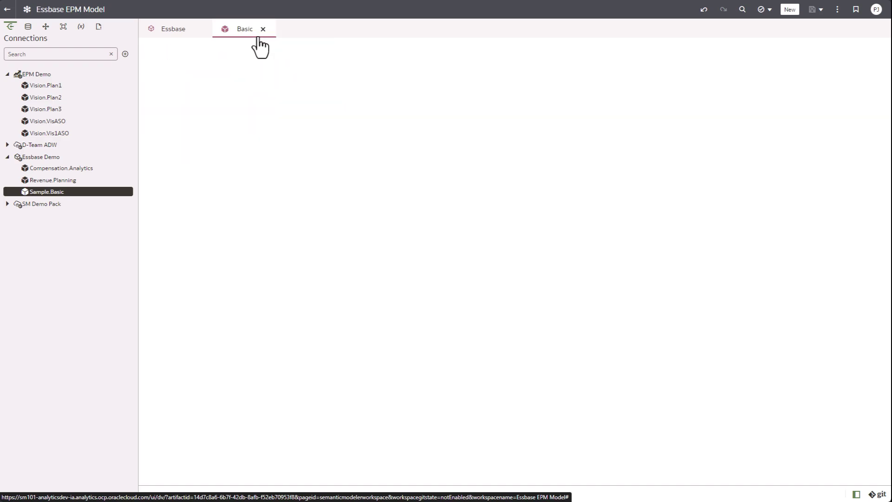
pyautogui.scroll(-20, 288, 188)
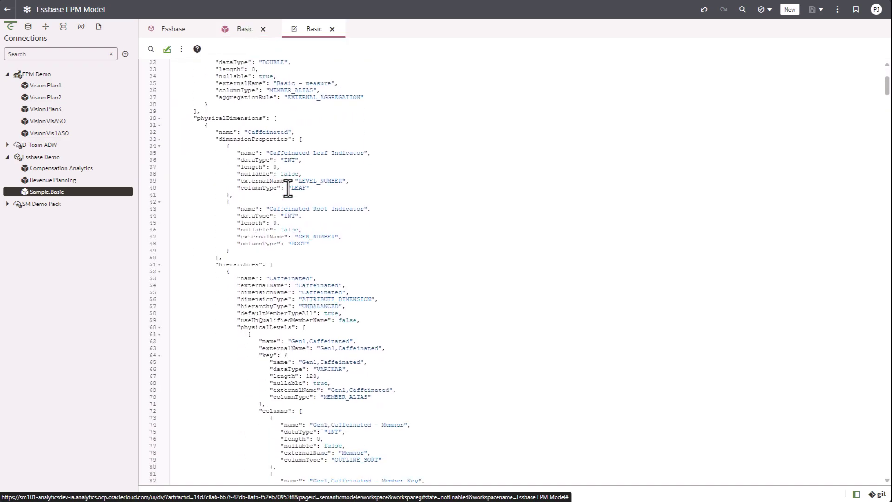
pyautogui.scroll(-8, 288, 188)
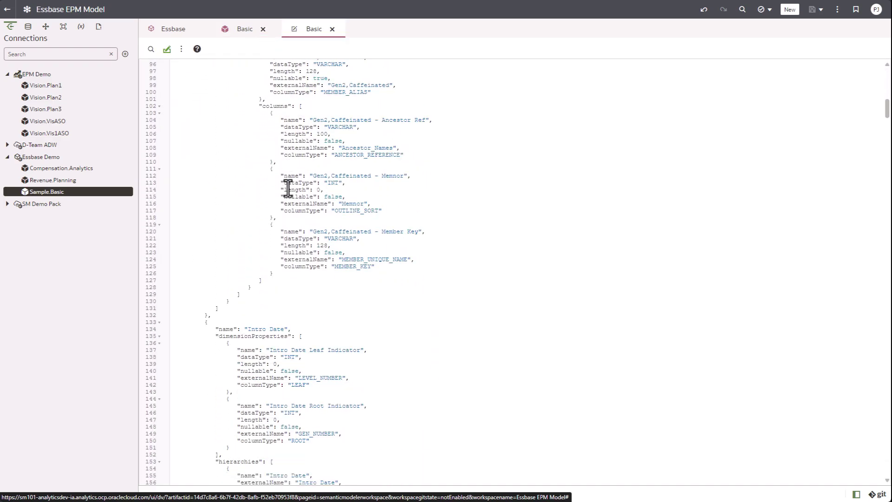
pyautogui.click(332, 29)
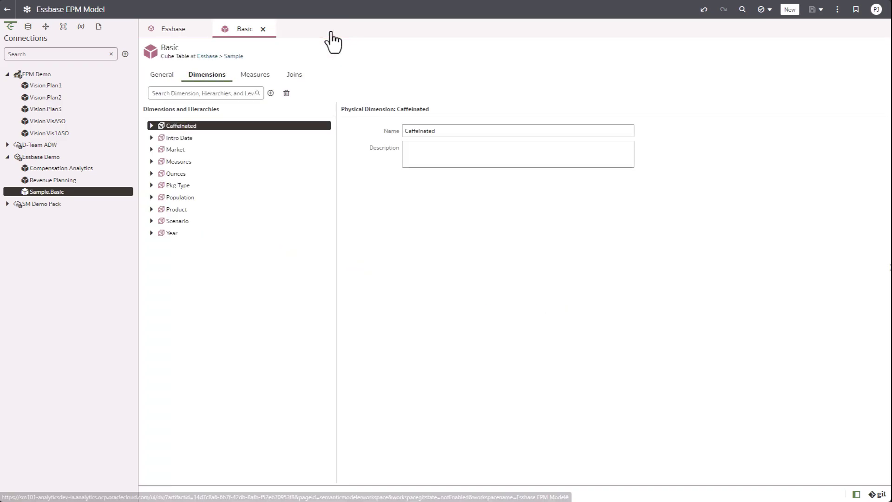
pyautogui.click(263, 29)
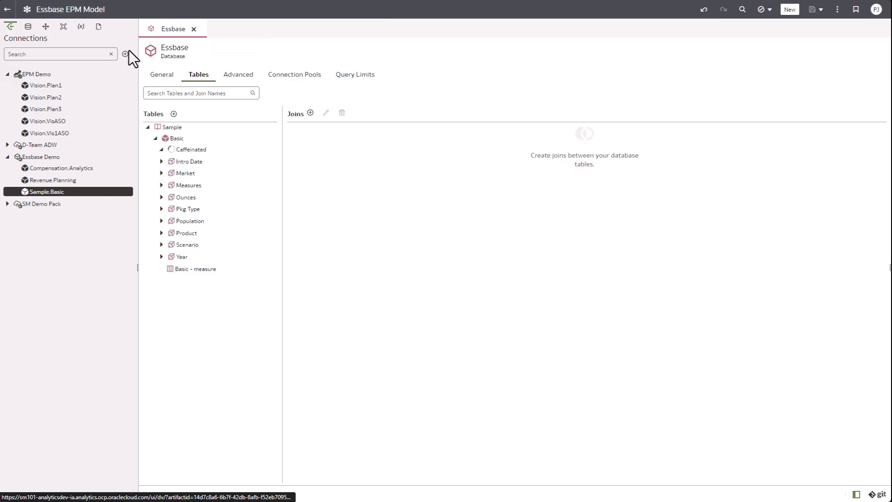
# In the Physical Layer, add a new database named EPM and choose its database type
pyautogui.click(28, 27)
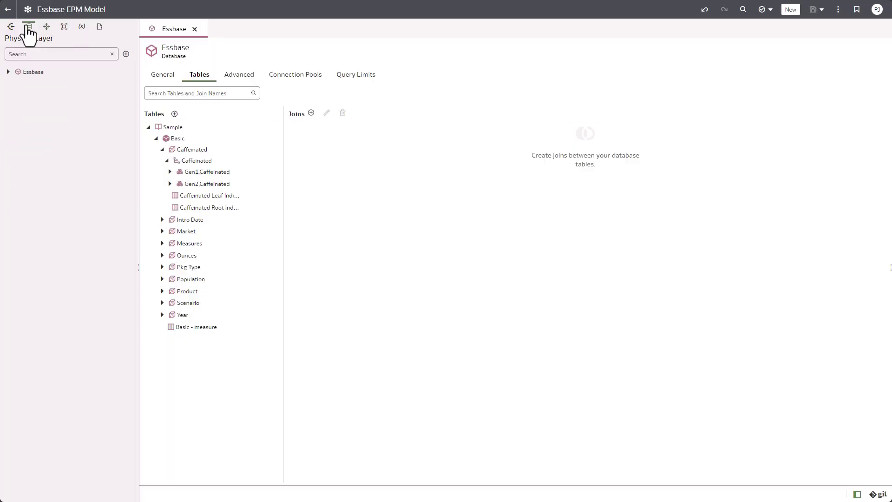
pyautogui.click(126, 54)
pyautogui.click(139, 58)
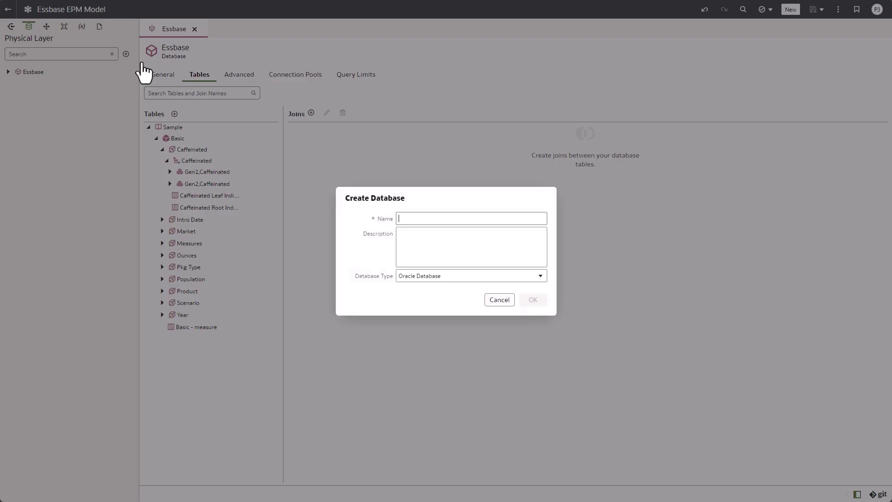
pyautogui.click(401, 218)
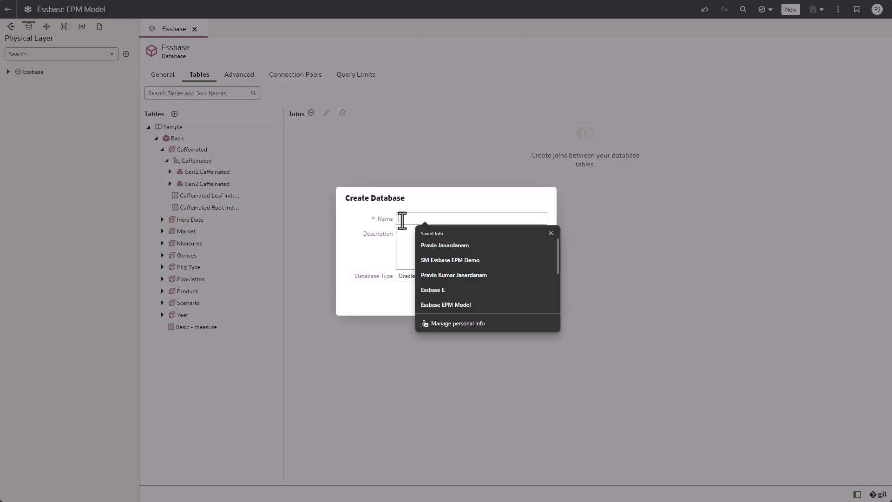
pyautogui.write('EPM')
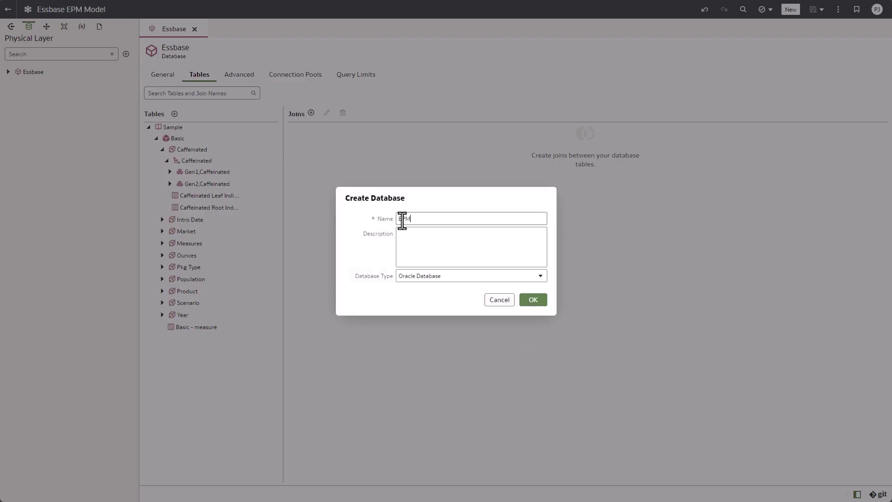
pyautogui.click(434, 277)
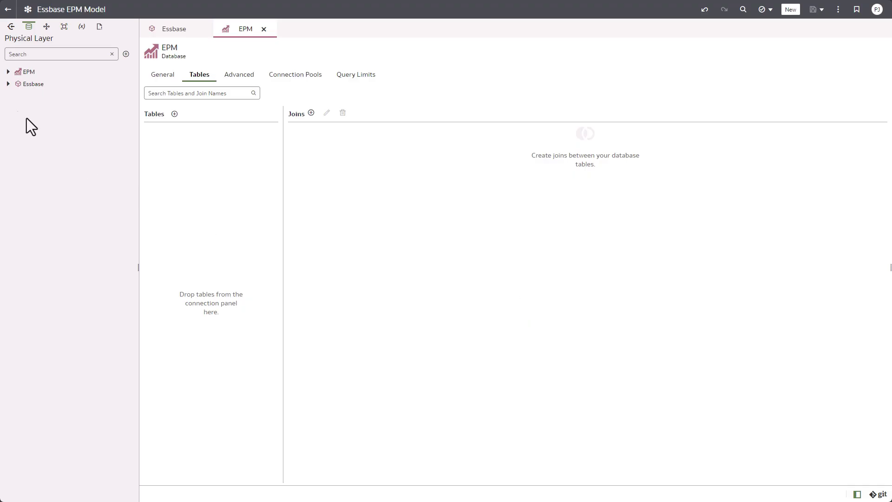
# Add Vision.Plan1 to the EPM tables and expand Plan1 > Account > Account to view its columns
pyautogui.click(11, 27)
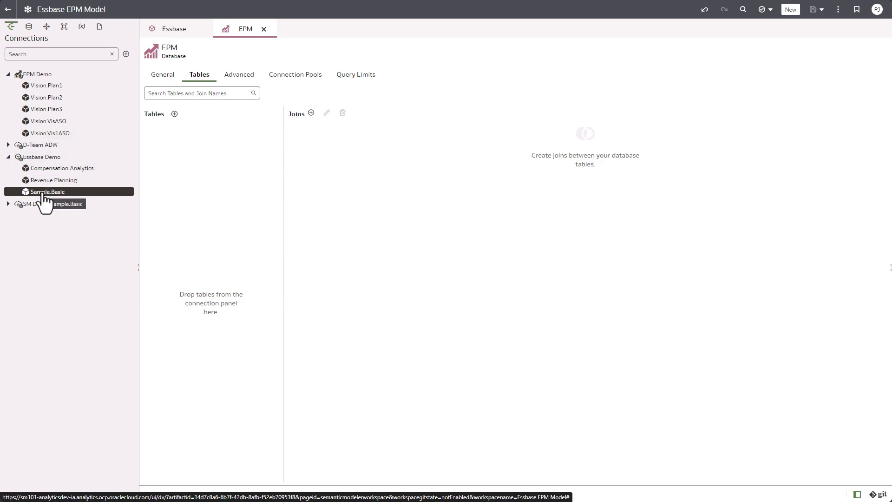
pyautogui.click(41, 88)
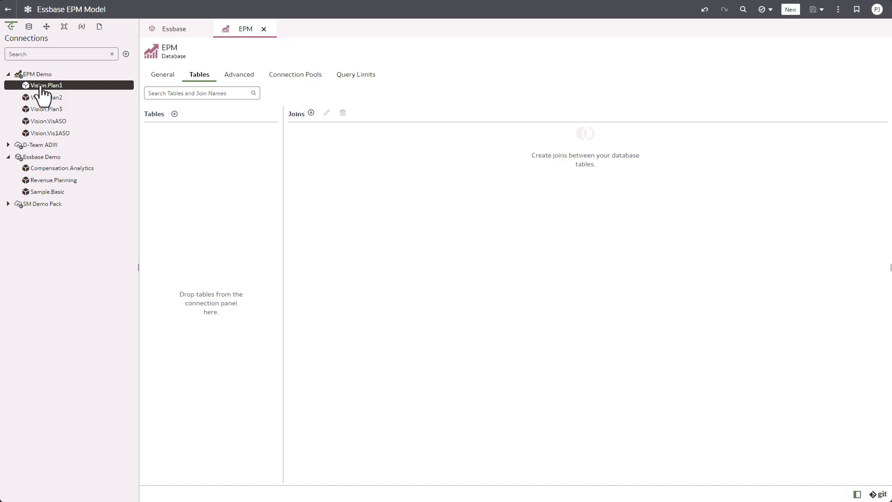
pyautogui.moveTo(41, 87); pyautogui.dragTo(183, 168)
pyautogui.click(149, 127)
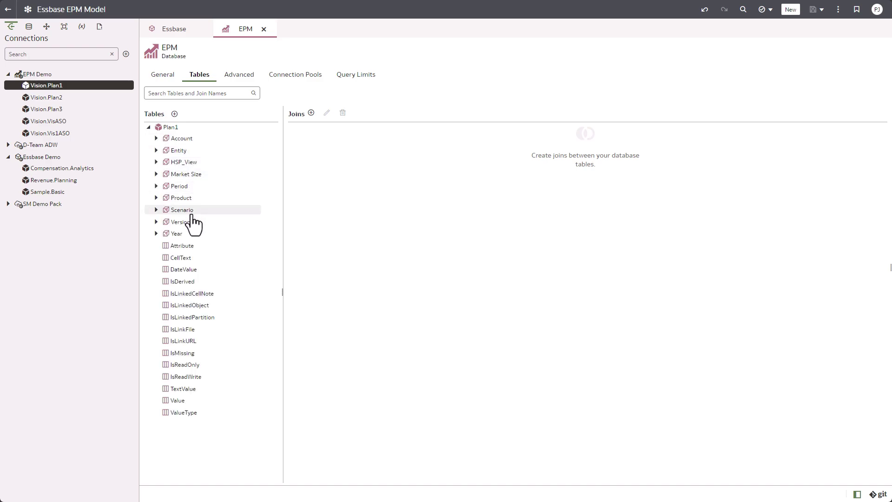
pyautogui.click(157, 138)
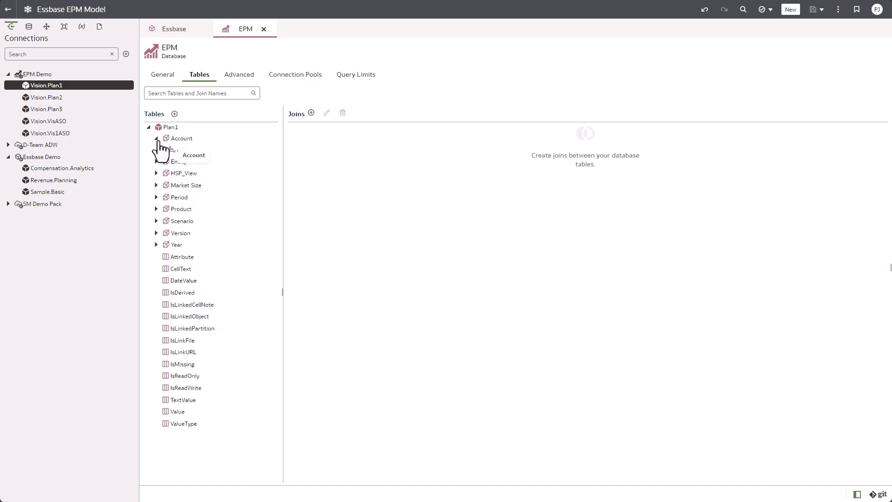
pyautogui.click(163, 149)
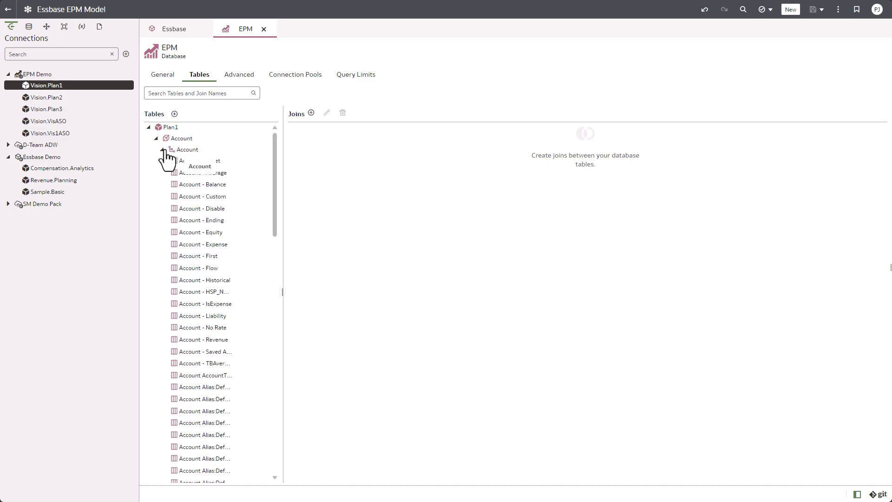
pyautogui.scroll(-5, 188, 174)
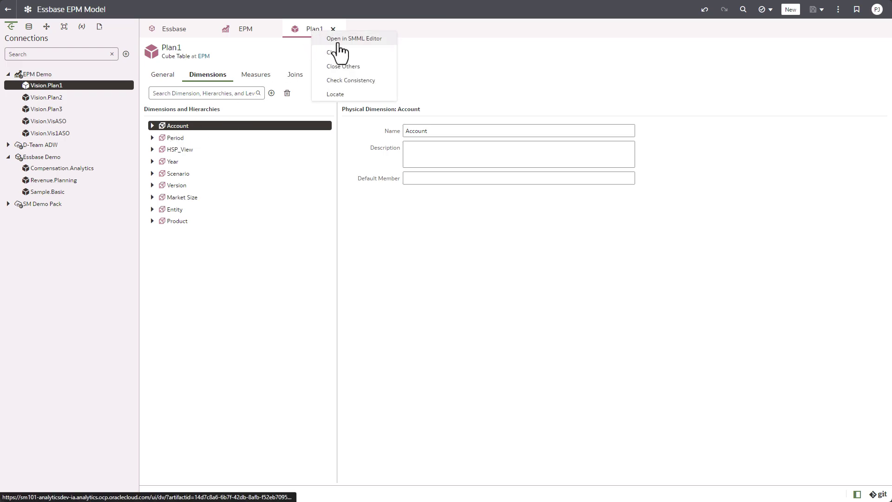
# Open Plan1 in the SMML editor, then show the empty Logical Layer
pyautogui.click(337, 44)
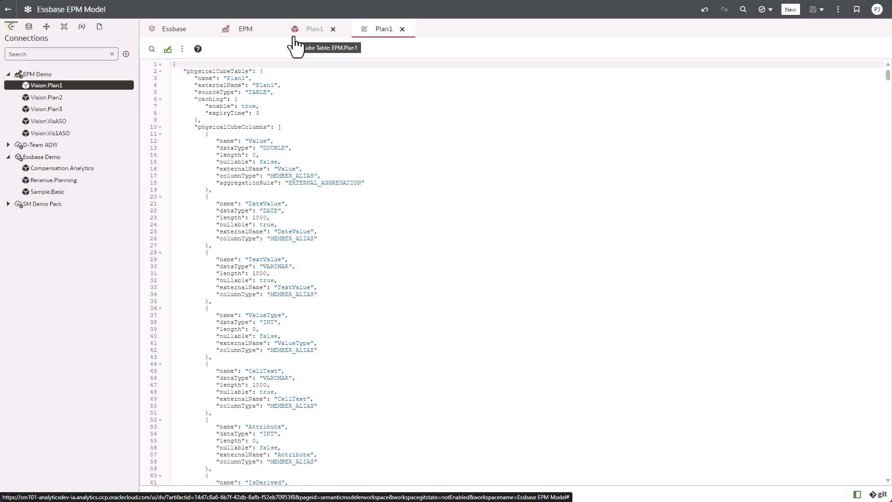
pyautogui.click(47, 28)
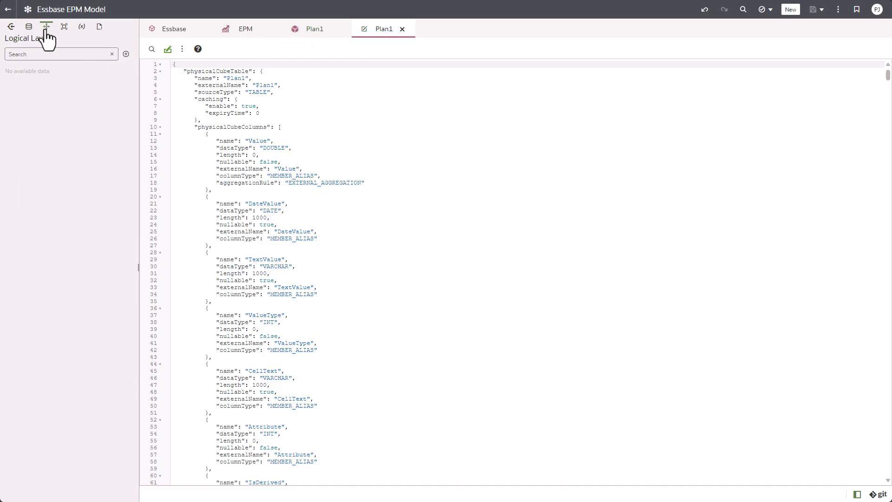
# Create a business model named Essbase Business Model
pyautogui.click(126, 54)
pyautogui.click(151, 61)
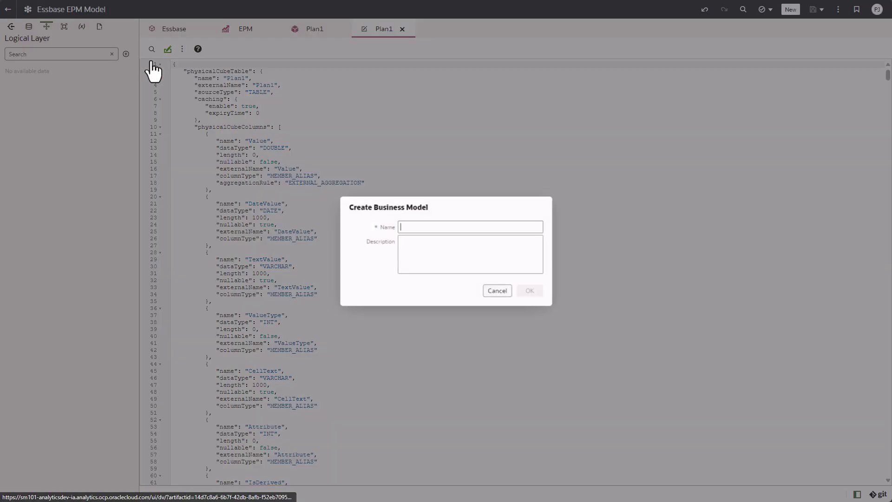
pyautogui.write('Essbase')
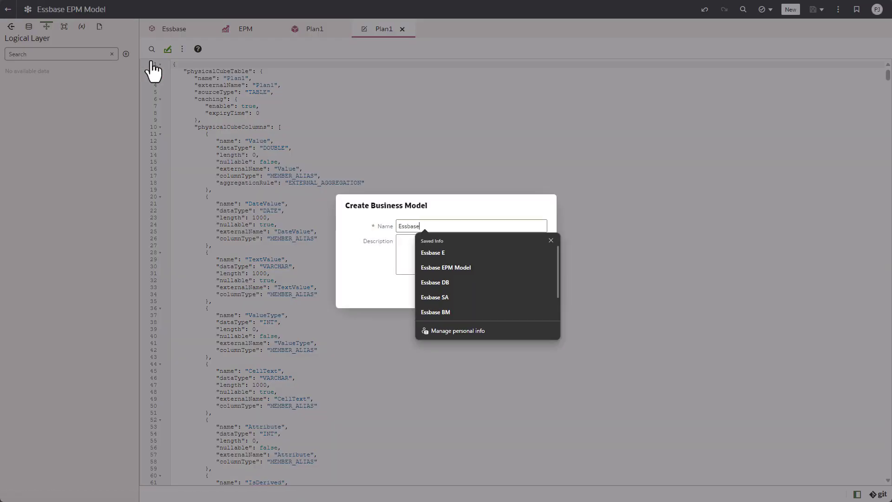
pyautogui.write('BusinessModel')
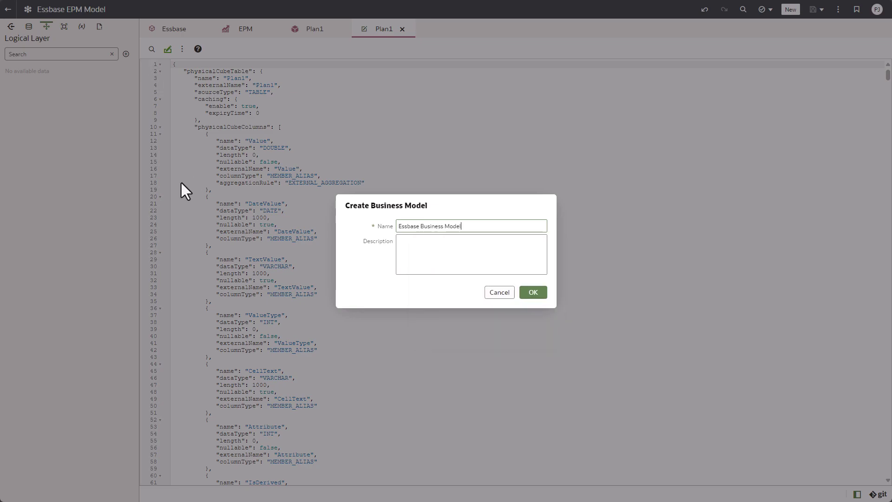
pyautogui.click(531, 292)
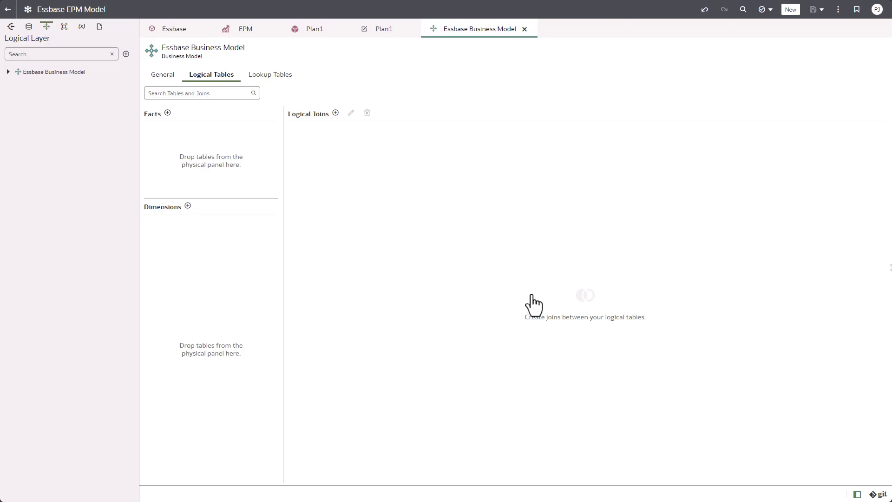
# Add the Essbase > Sample > Basic cube as the business model's fact table
pyautogui.click(29, 27)
pyautogui.click(8, 84)
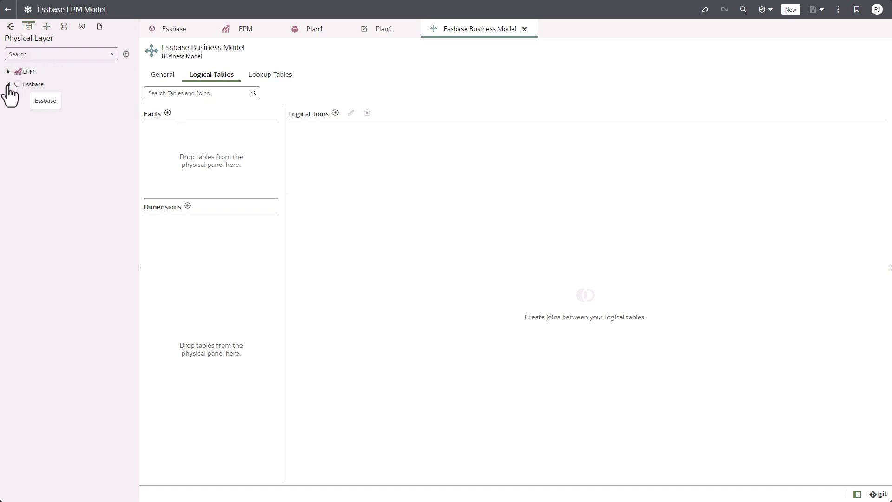
pyautogui.click(16, 95)
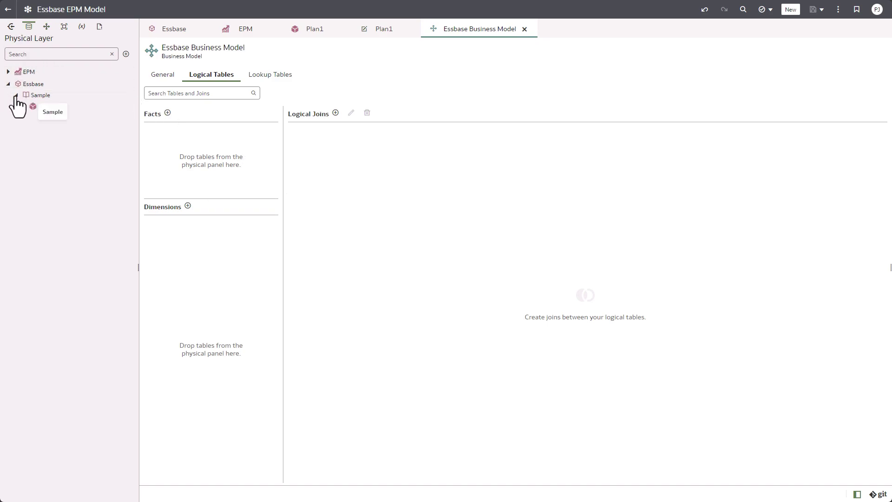
pyautogui.moveTo(35, 108); pyautogui.dragTo(172, 159)
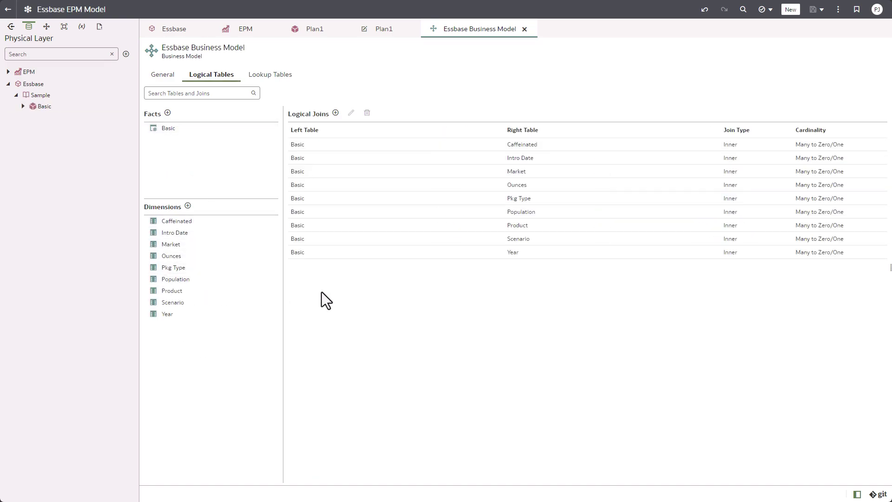
# In the Logical Layer, create a business model named 'EPM Business Model'
pyautogui.click(46, 27)
pyautogui.click(126, 54)
pyautogui.click(146, 59)
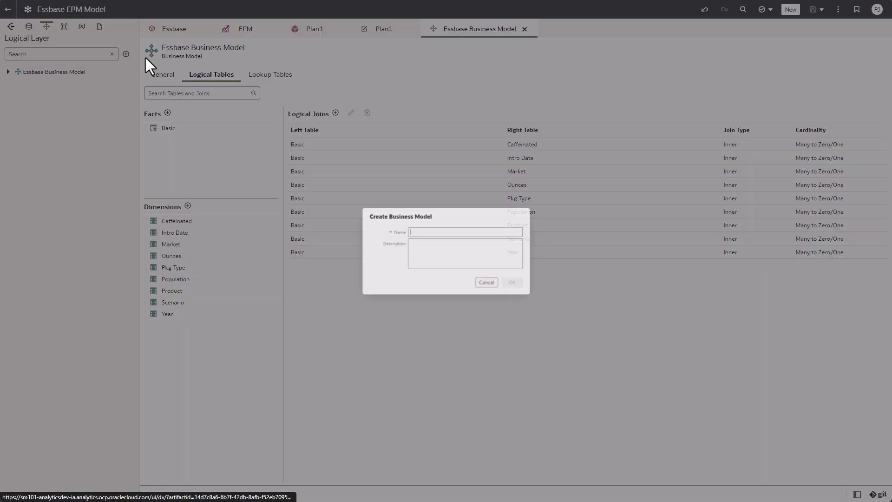
pyautogui.write('EP')
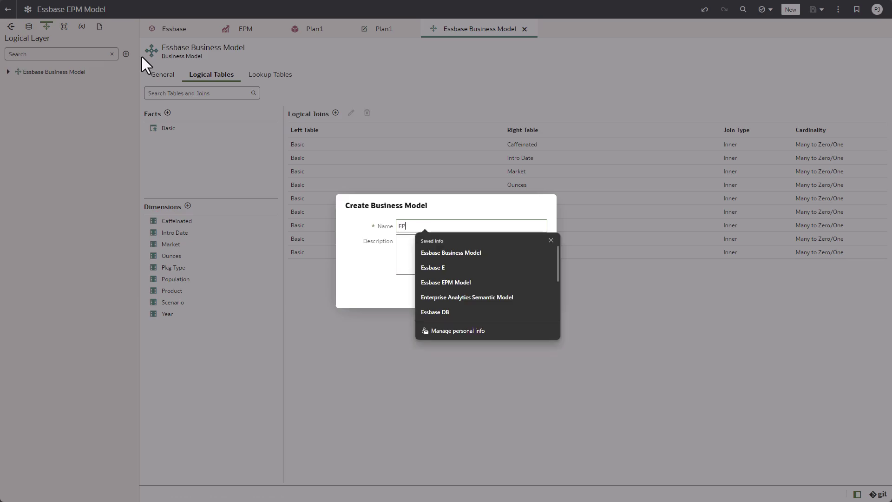
pyautogui.write('M Business Model')
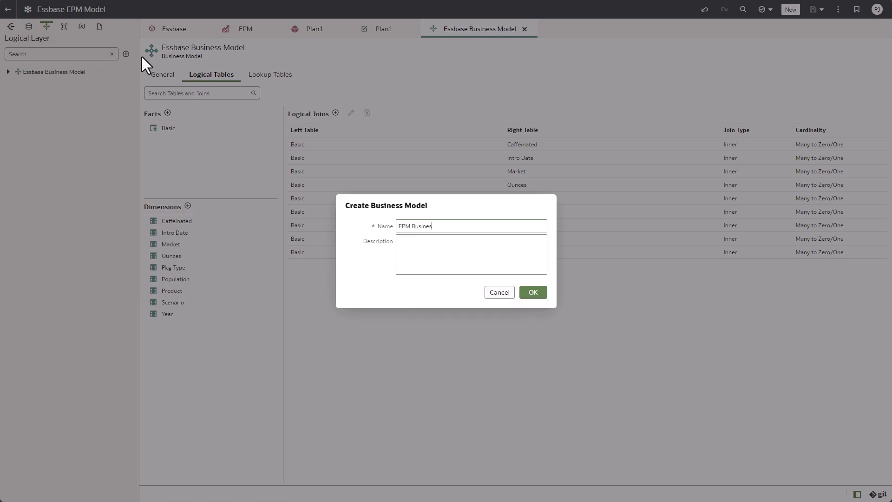
pyautogui.click(532, 293)
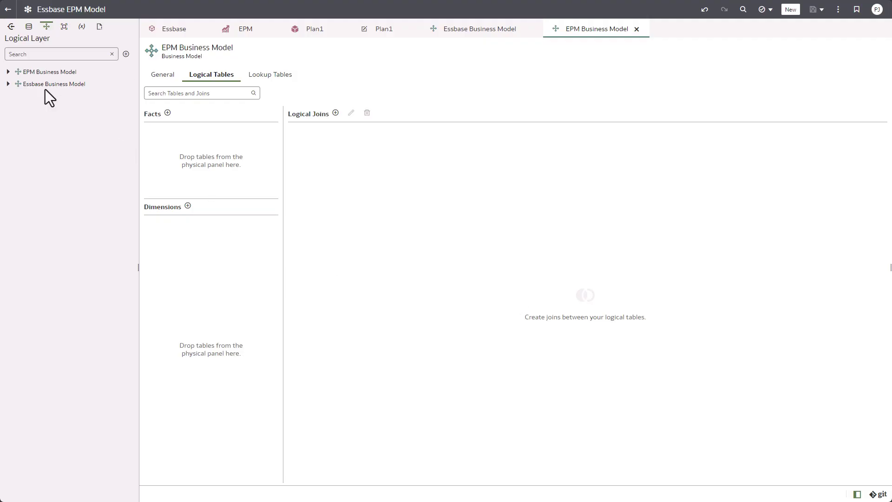
# Add the EPM Plan1 cube as the business model's fact table
pyautogui.click(29, 27)
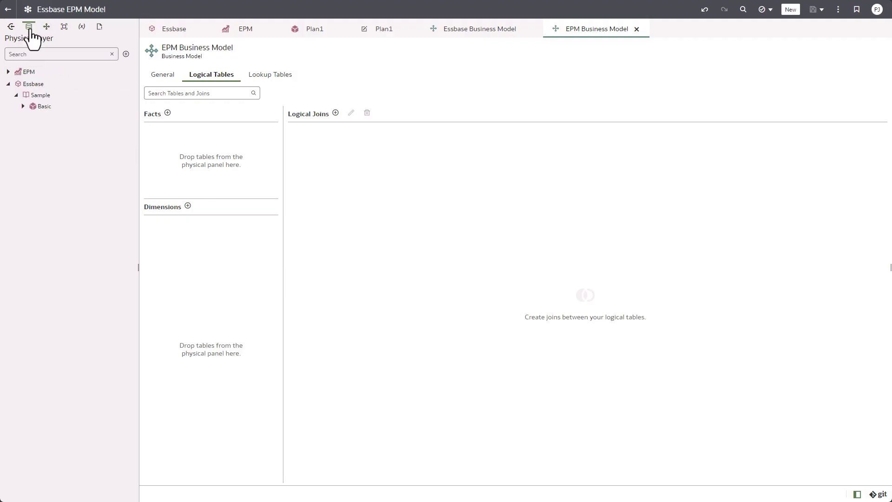
pyautogui.click(8, 72)
pyautogui.moveTo(35, 84); pyautogui.dragTo(160, 158)
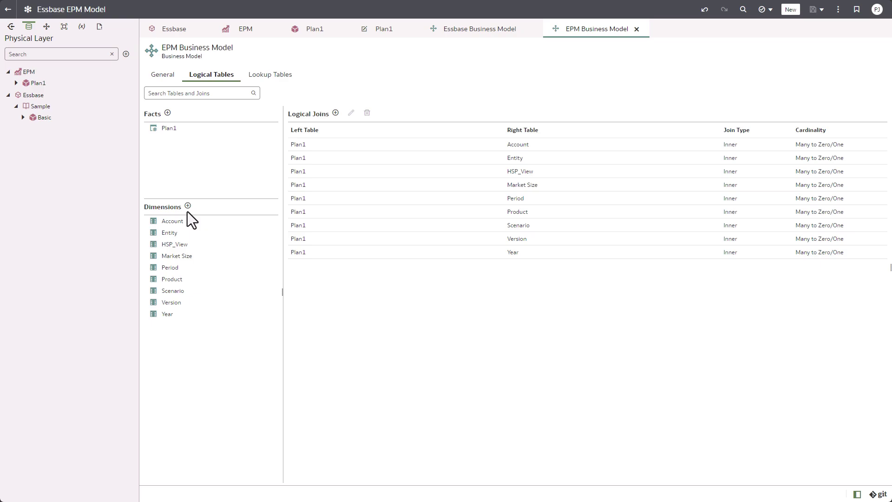
pyautogui.click(64, 26)
# Create a subject area named 'Essbase Subject Area' based on Essbase Business Model
pyautogui.click(126, 54)
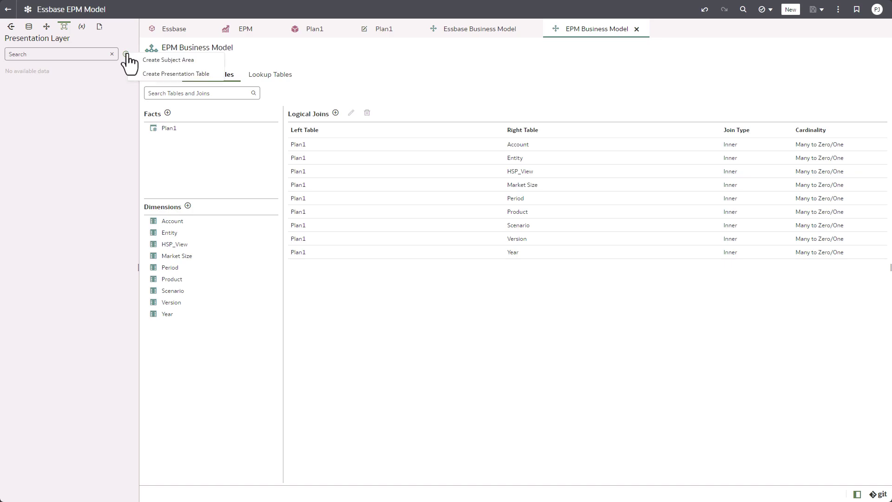
pyautogui.click(168, 61)
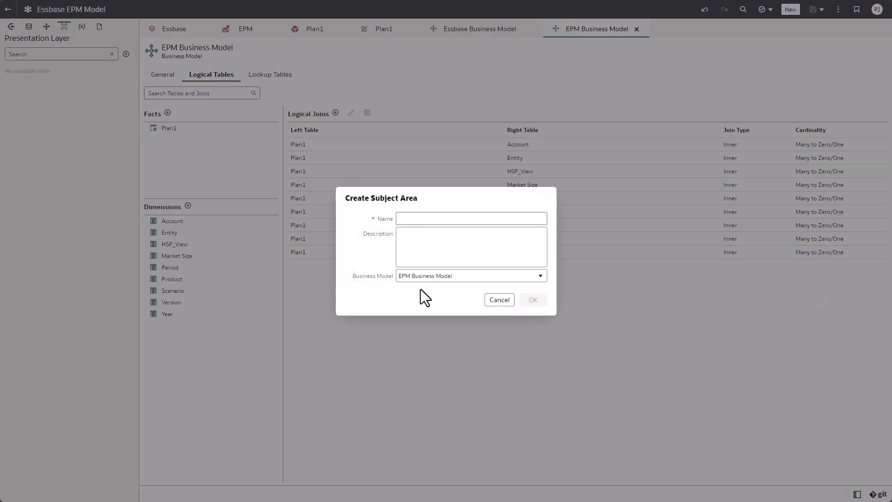
pyautogui.click(420, 276)
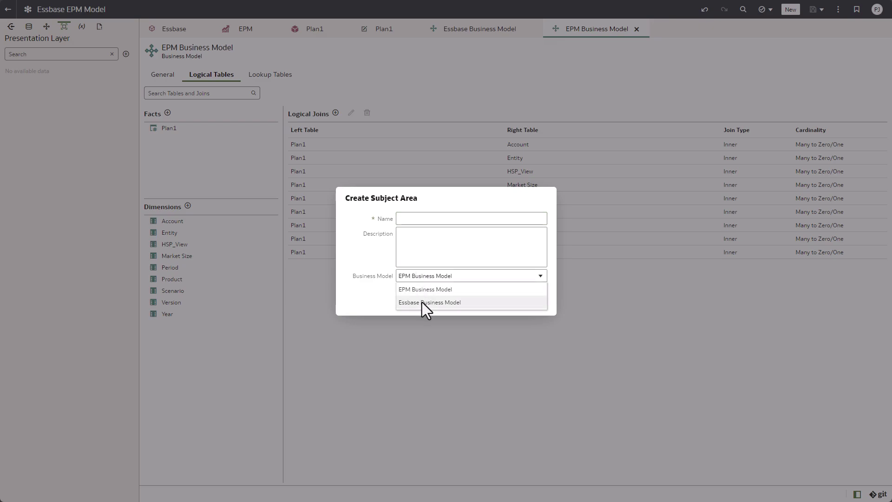
pyautogui.click(422, 302)
pyautogui.click(424, 218)
pyautogui.write('Essbase Subject Area')
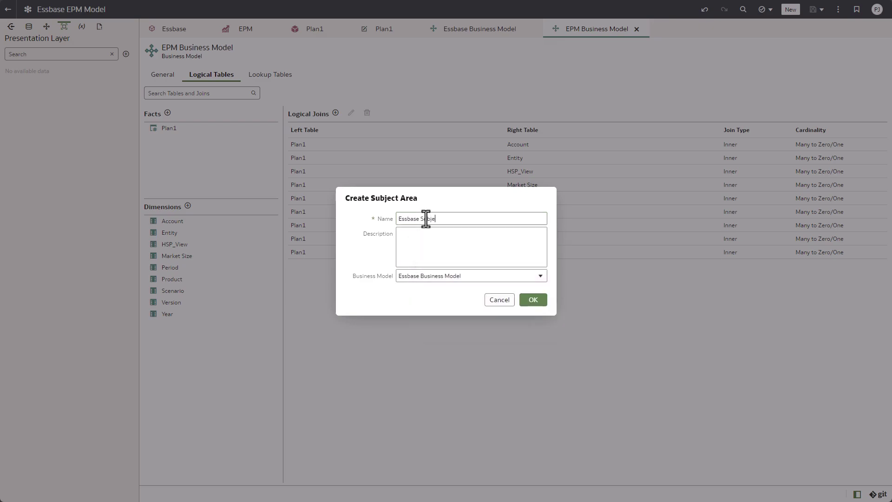
pyautogui.click(533, 301)
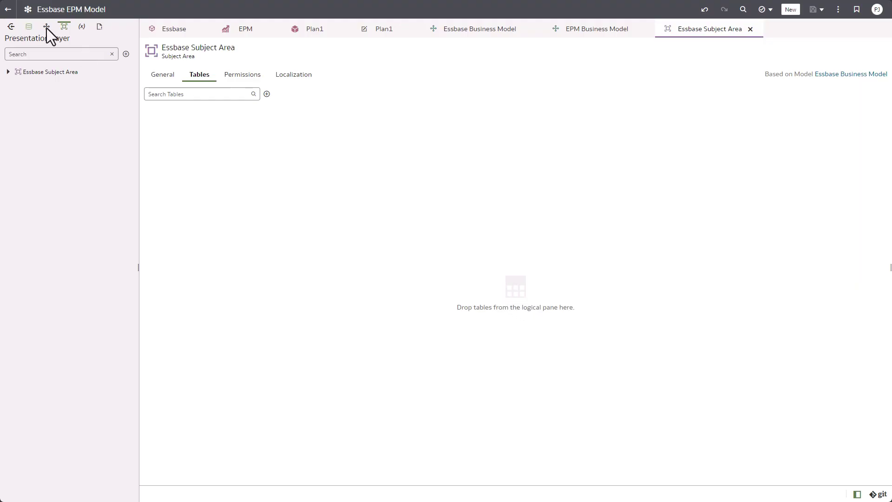
# Fill the subject area with all Essbase Business Model tables, like Market, Basic and Year
pyautogui.click(47, 27)
pyautogui.click(8, 84)
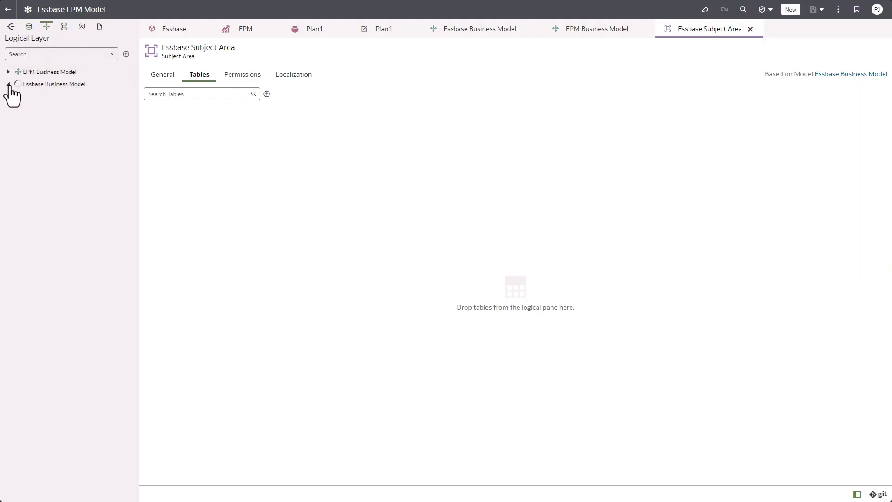
pyautogui.moveTo(51, 86); pyautogui.dragTo(246, 158)
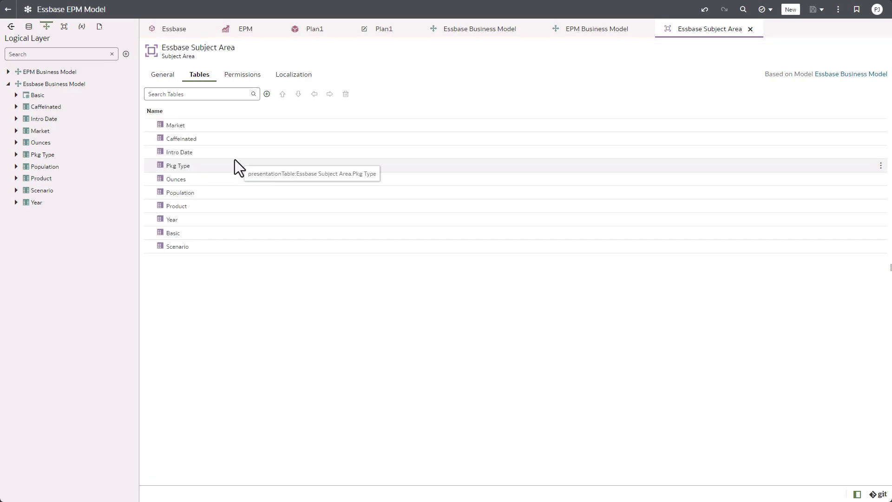
# In the Presentation Layer, create a subject area named 'EPM Subject Area'
pyautogui.click(64, 26)
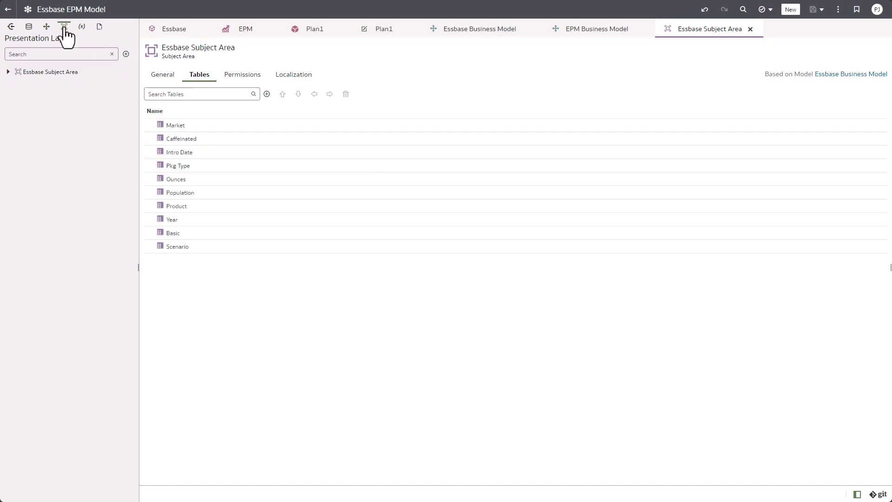
pyautogui.click(126, 54)
pyautogui.click(144, 60)
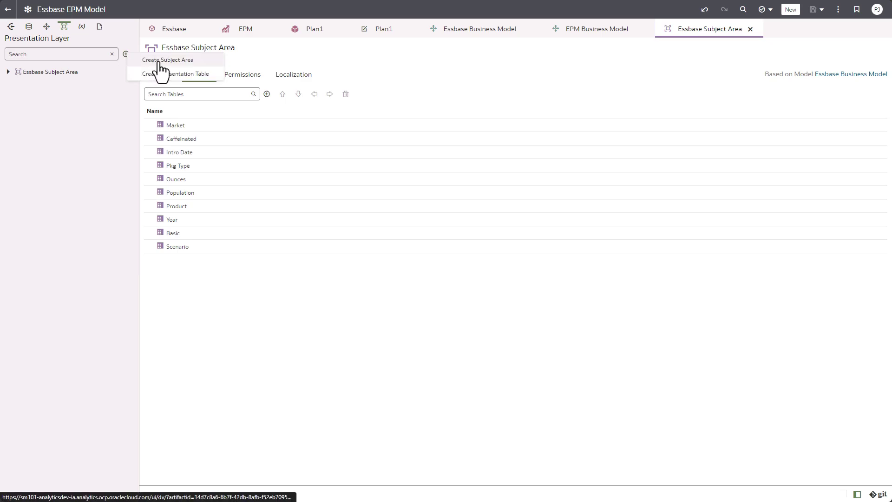
pyautogui.write('EPM Subject Area')
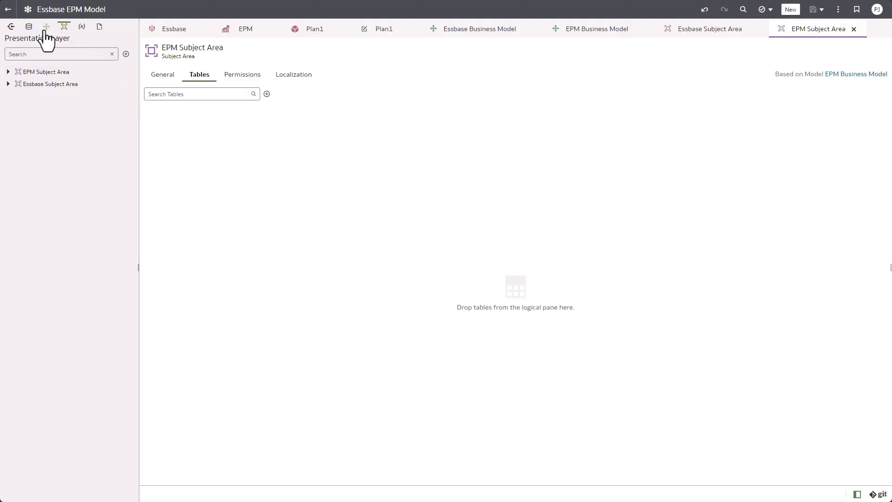
# Fill EPM Subject Area with the EPM Business Model's tables, like Plan1, Account and Period
pyautogui.click(46, 27)
pyautogui.moveTo(41, 73); pyautogui.dragTo(262, 205)
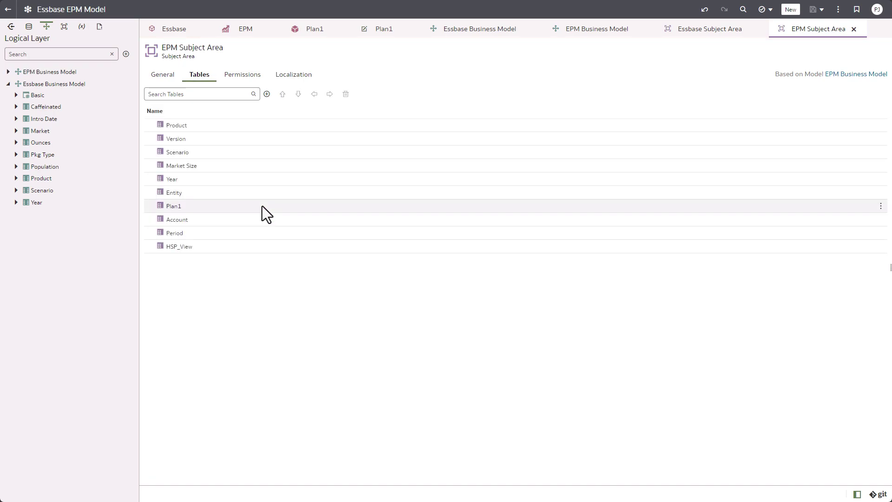
pyautogui.click(64, 27)
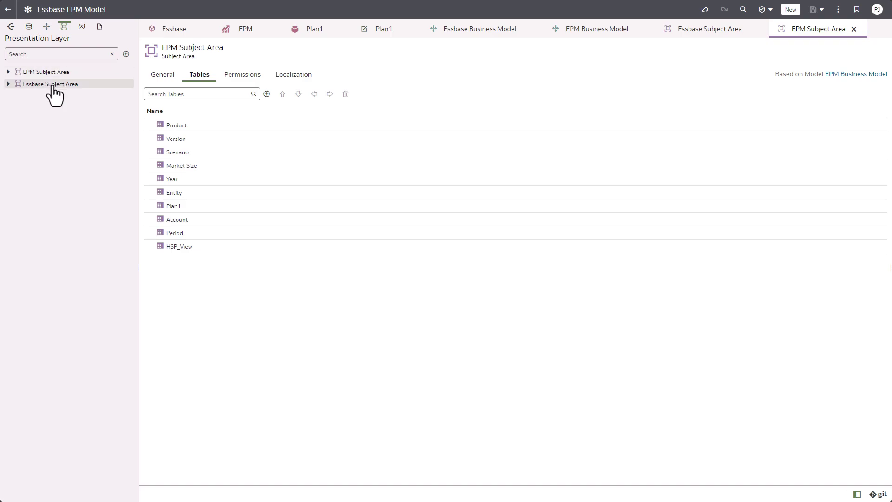
# Run a consistency check on all objects, deploy the semantic model, and verify the deployment status
pyautogui.click(762, 10)
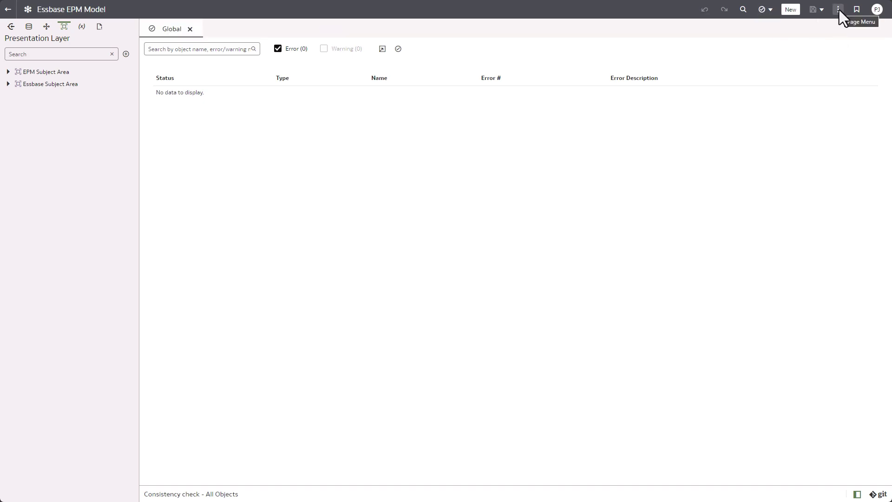
pyautogui.click(839, 10)
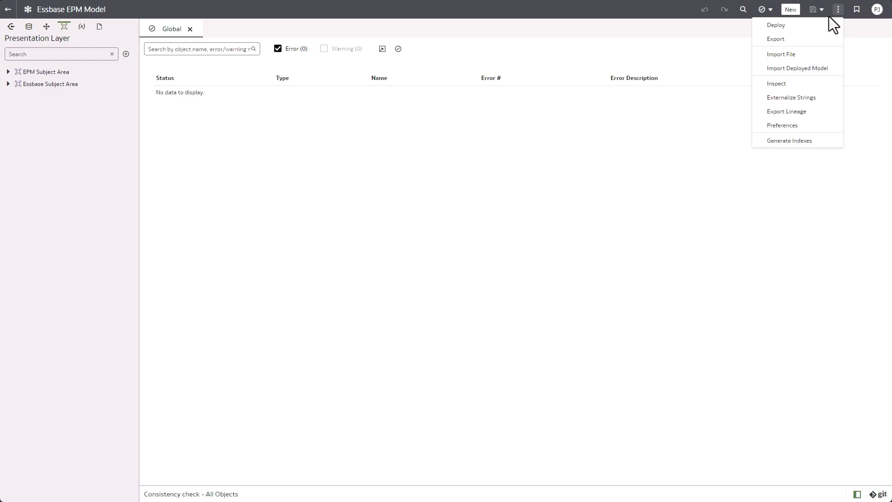
pyautogui.click(784, 27)
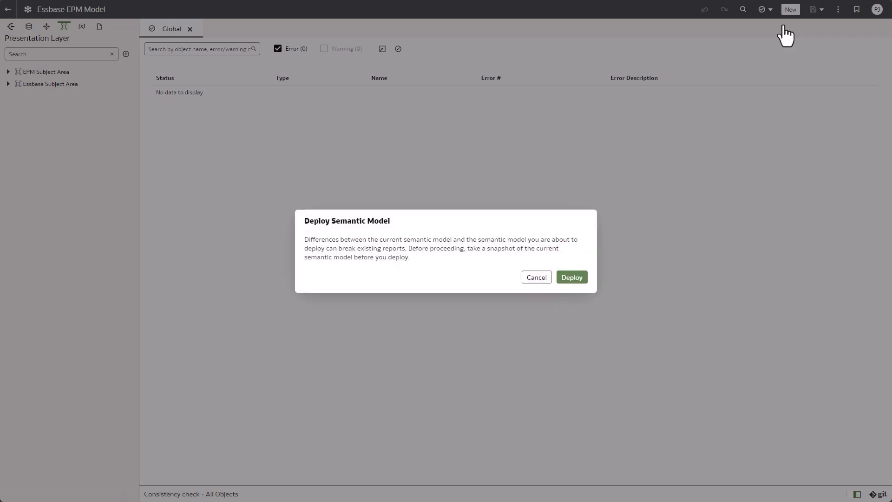
pyautogui.click(576, 278)
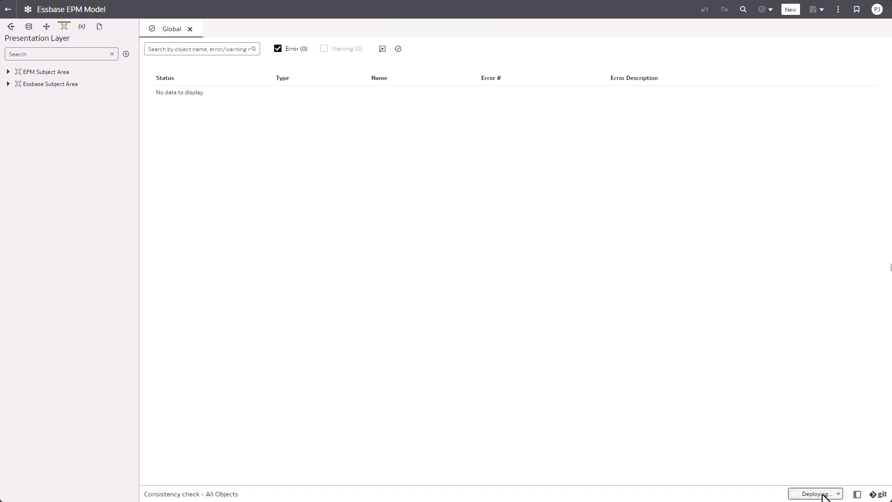
pyautogui.click(822, 494)
pyautogui.click(875, 11)
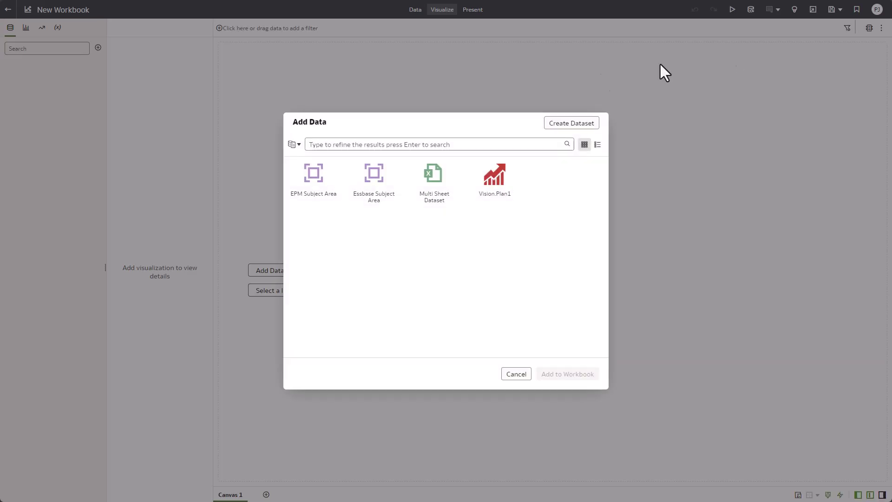
# Add the Essbase Subject Area to the workbook and expand the Market, Caffeinated and Market hierarchy folders
pyautogui.click(367, 183)
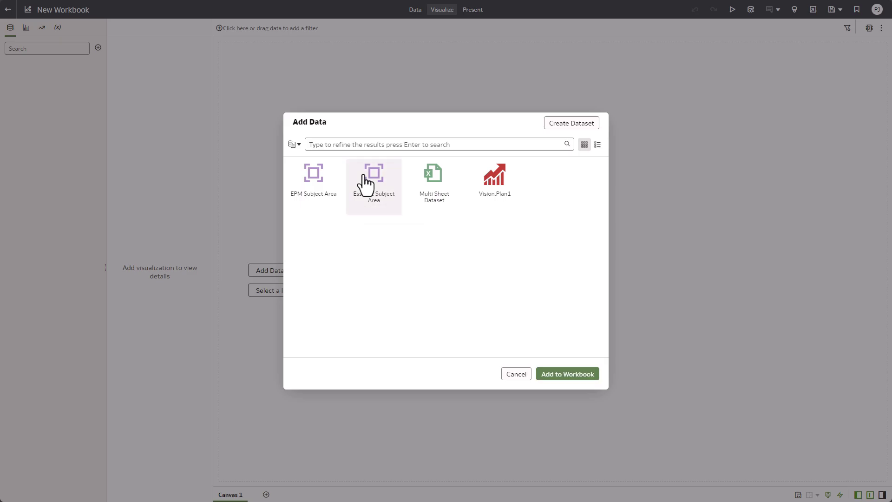
pyautogui.click(550, 374)
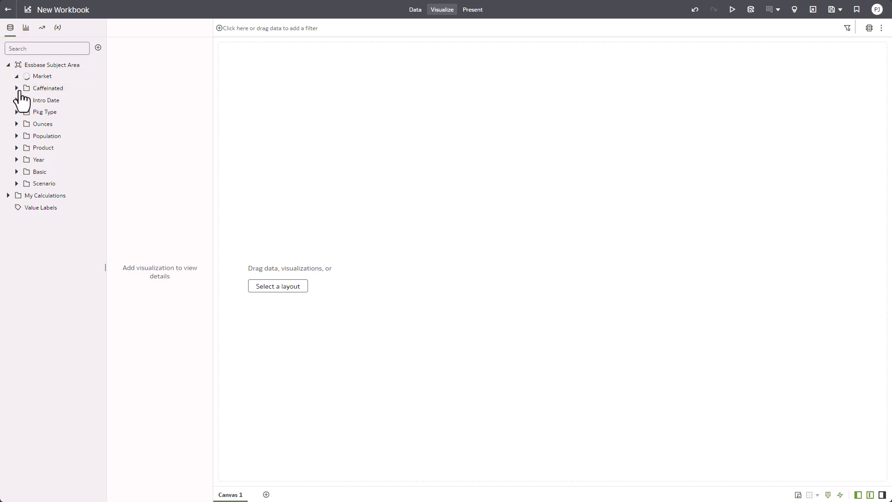
pyautogui.click(16, 76)
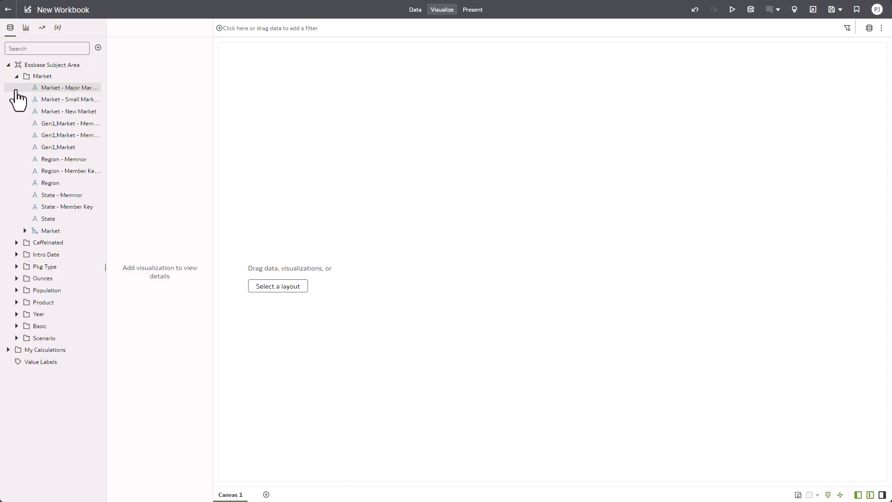
pyautogui.click(16, 243)
pyautogui.click(24, 231)
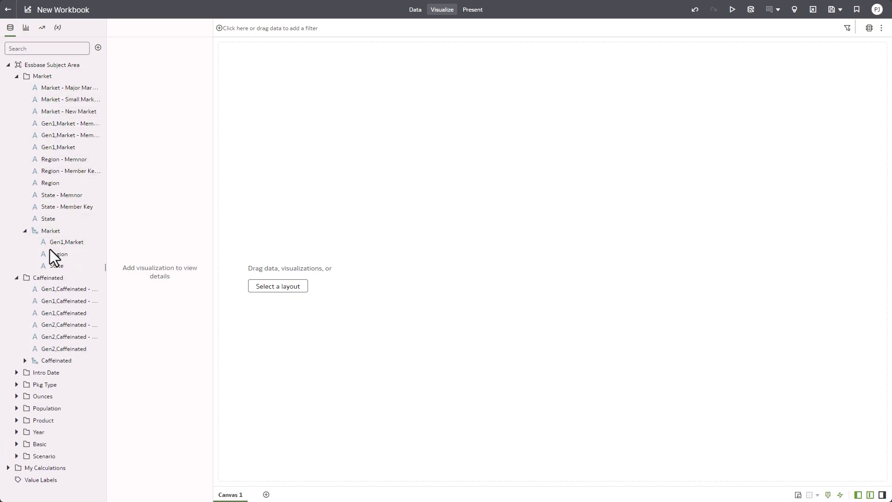